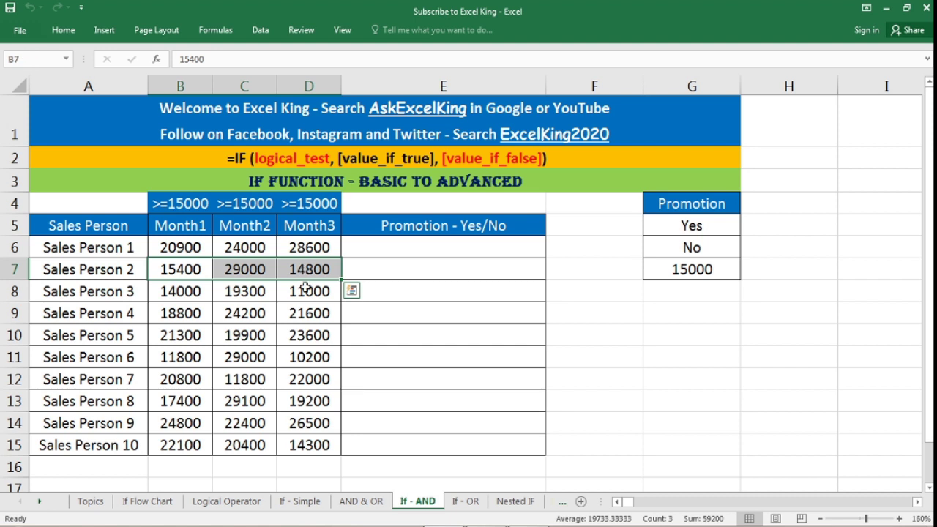
# - Review the monthly sales rows and the Yes/No result columns on the If - AND and If - OR sheets
pyautogui.moveTo(184, 333); pyautogui.dragTo(283, 329)
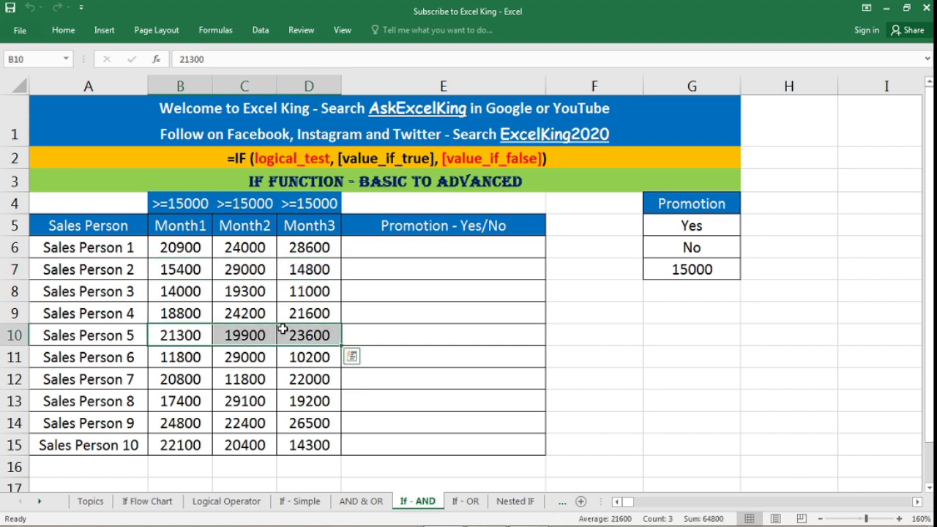
pyautogui.click(417, 223)
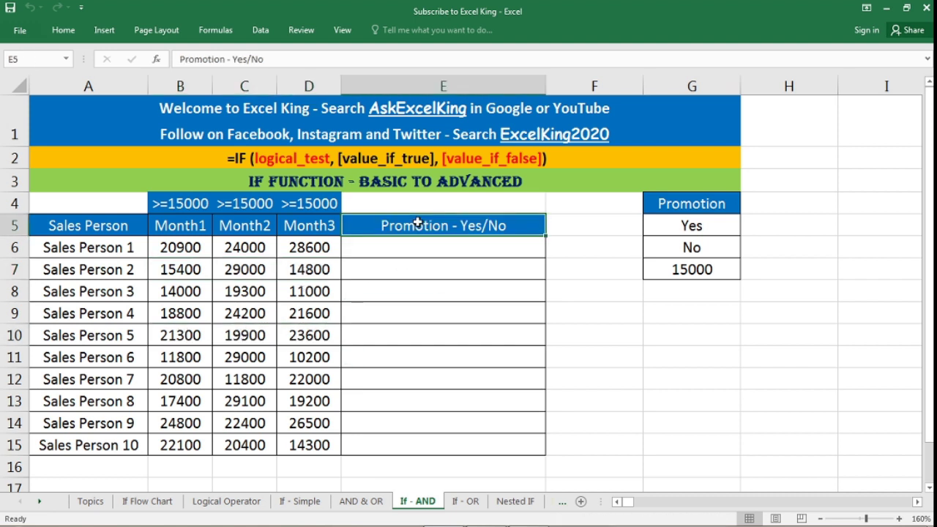
pyautogui.click(465, 500)
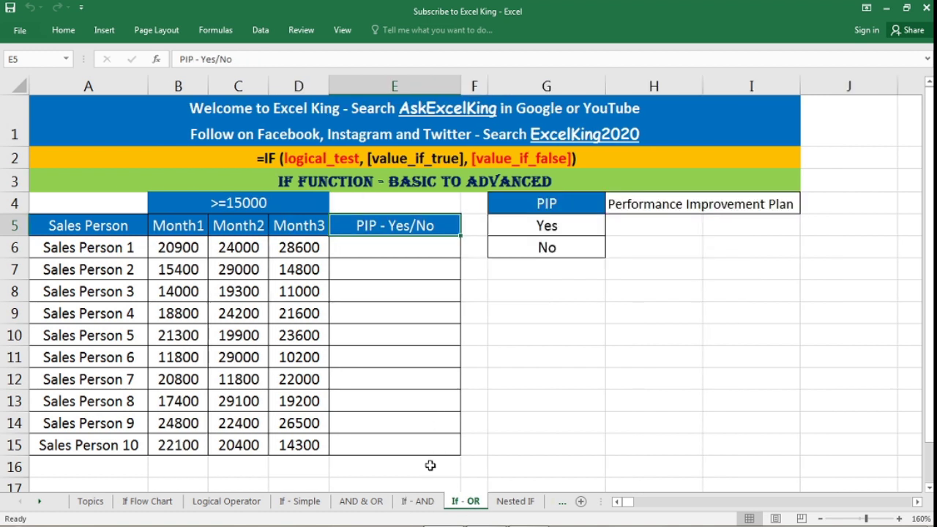
pyautogui.moveTo(189, 335); pyautogui.dragTo(281, 334)
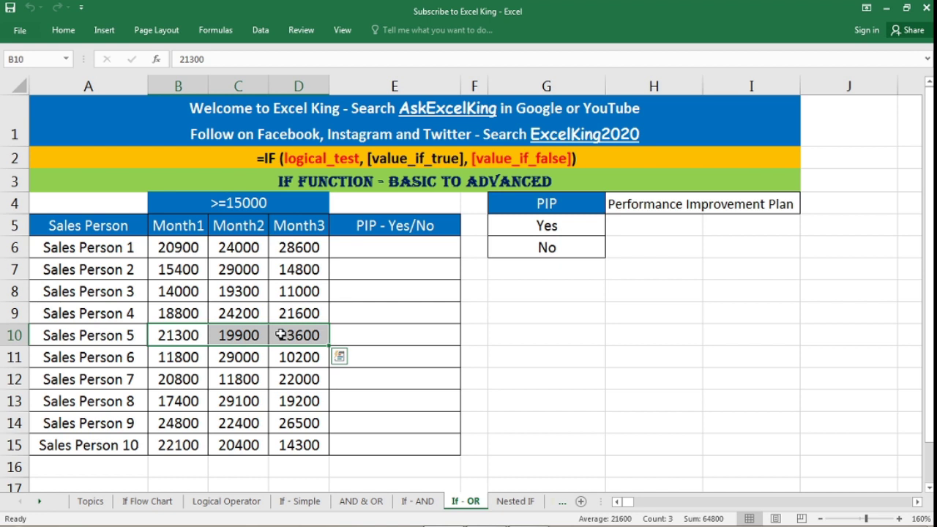
pyautogui.click(362, 226)
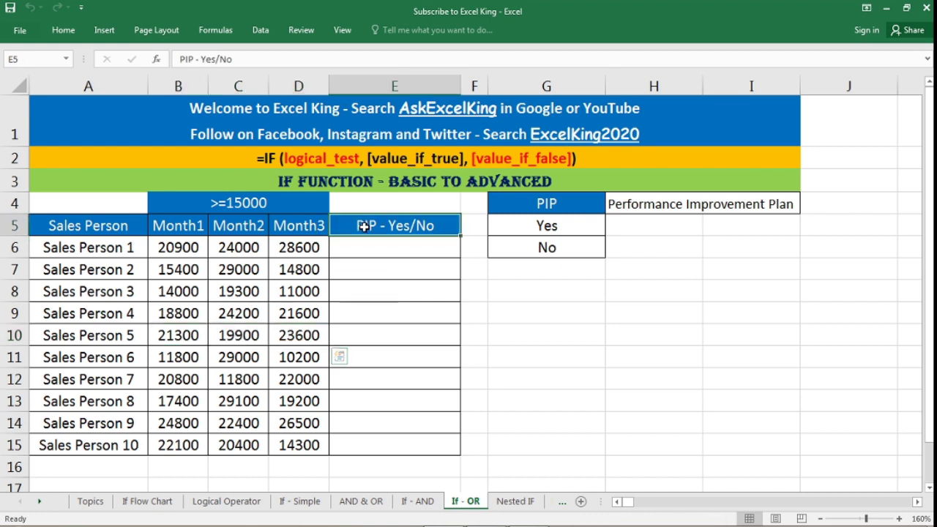
pyautogui.click(188, 308)
pyautogui.click(238, 313)
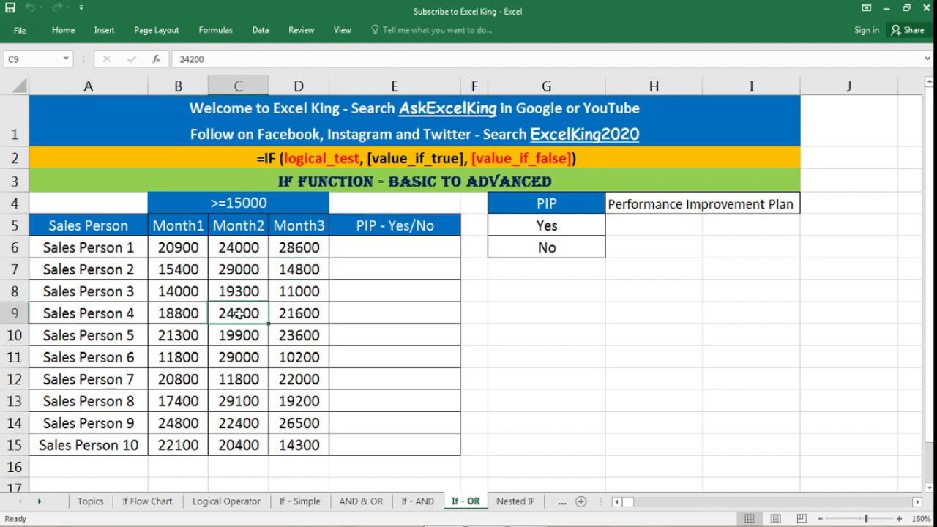
pyautogui.click(285, 314)
pyautogui.click(290, 335)
pyautogui.click(254, 335)
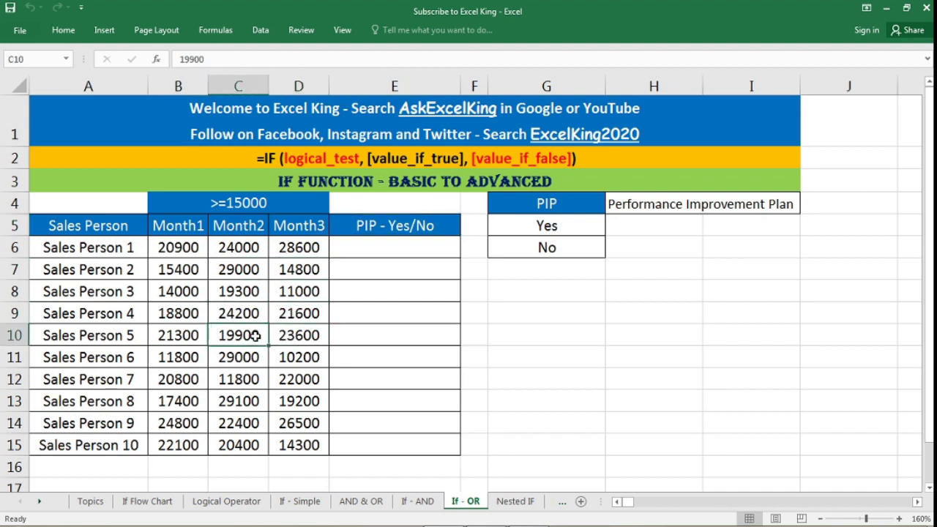
pyautogui.click(185, 334)
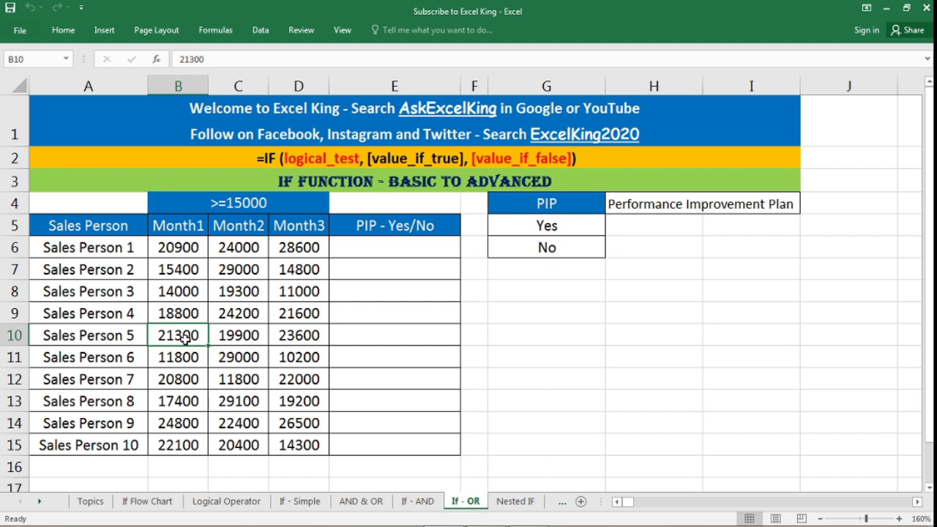
pyautogui.click(245, 335)
pyautogui.click(310, 336)
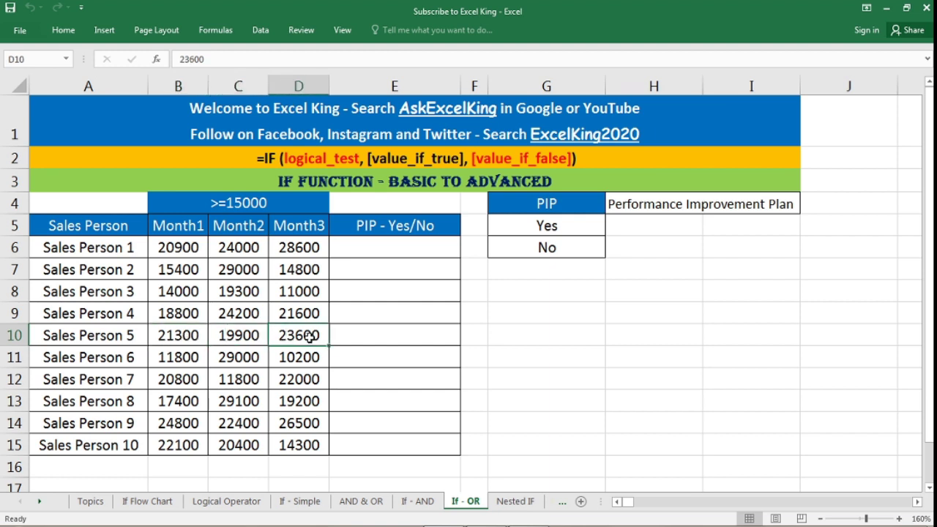
pyautogui.click(412, 226)
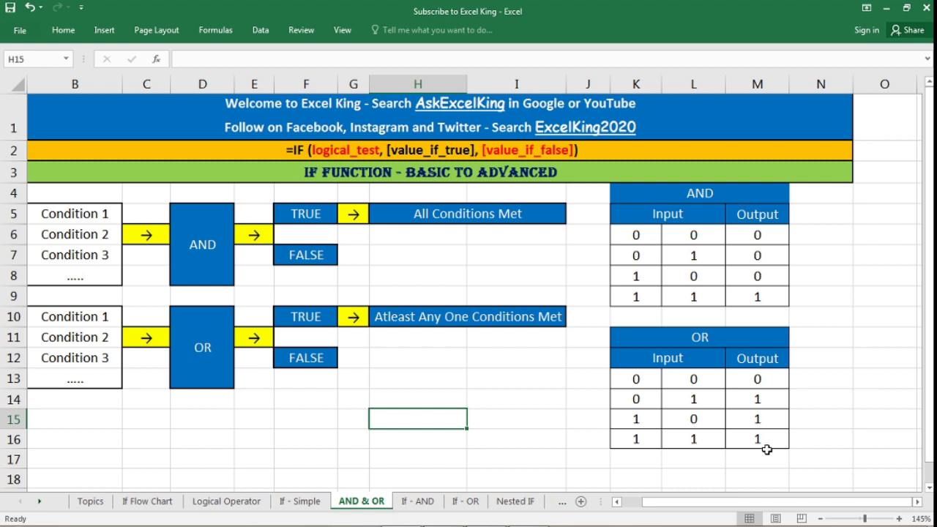
# - Open the If - AND sheet and examine the 15000 threshold in G7 against the monthly sales of Sales Persons 2 and 3
pyautogui.click(431, 510)
pyautogui.click(401, 247)
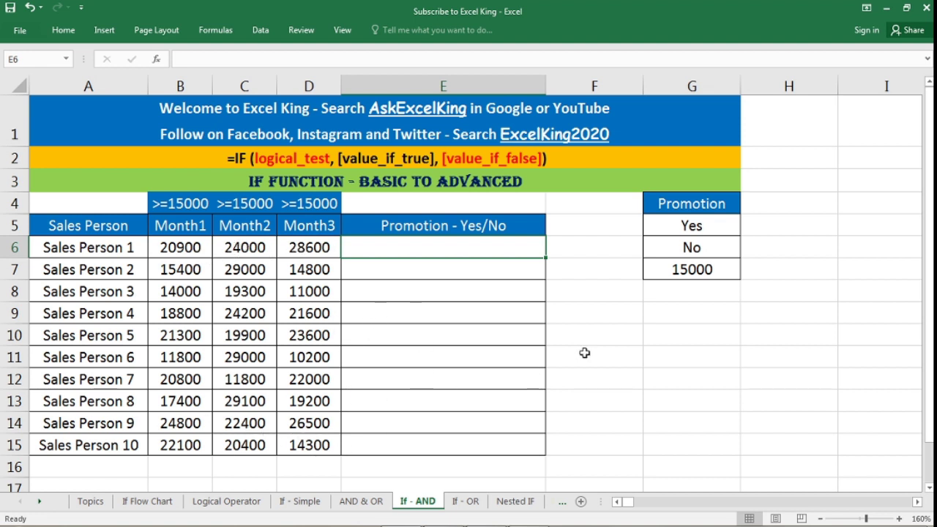
pyautogui.click(705, 267)
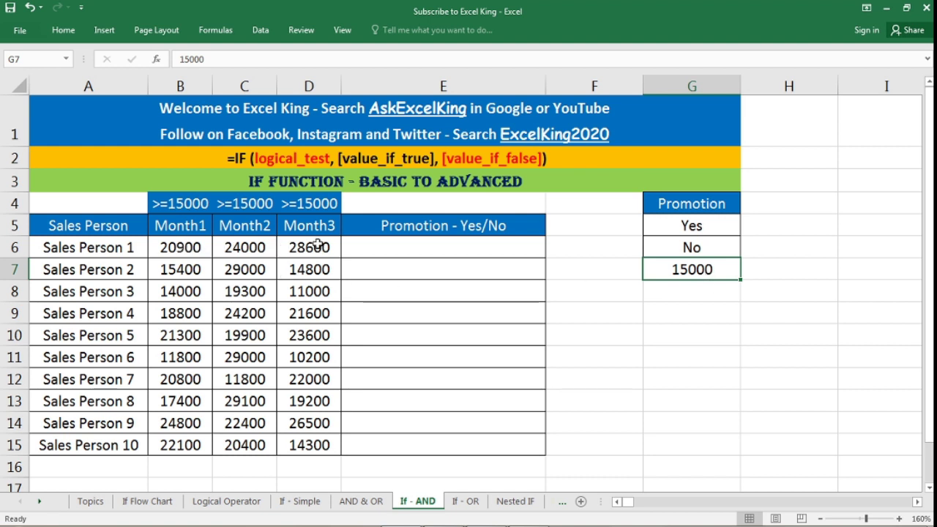
pyautogui.click(415, 251)
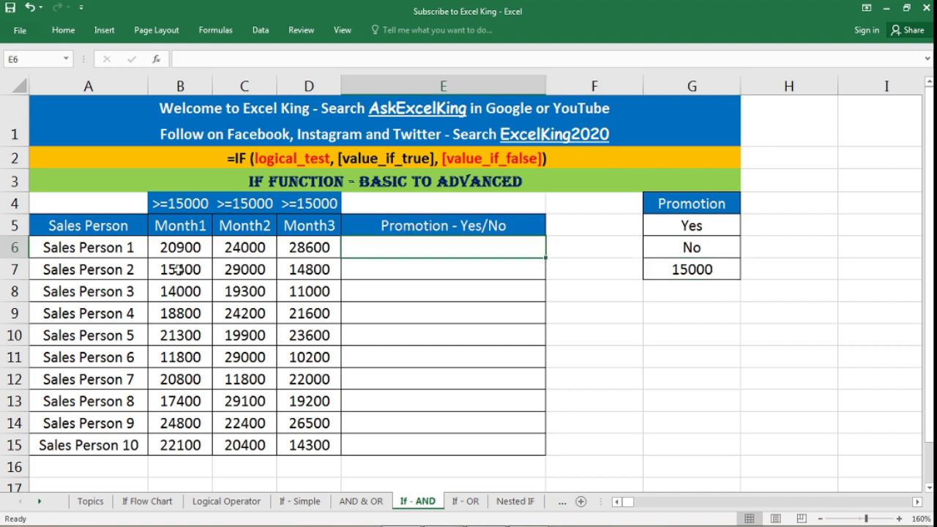
pyautogui.click(242, 269)
pyautogui.click(309, 268)
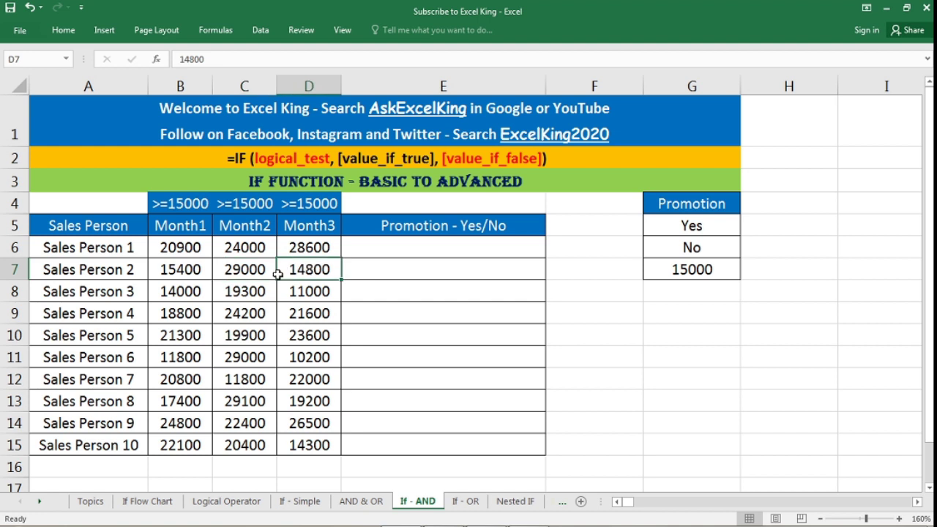
pyautogui.click(188, 290)
pyautogui.click(268, 289)
pyautogui.moveTo(268, 290); pyautogui.dragTo(310, 290)
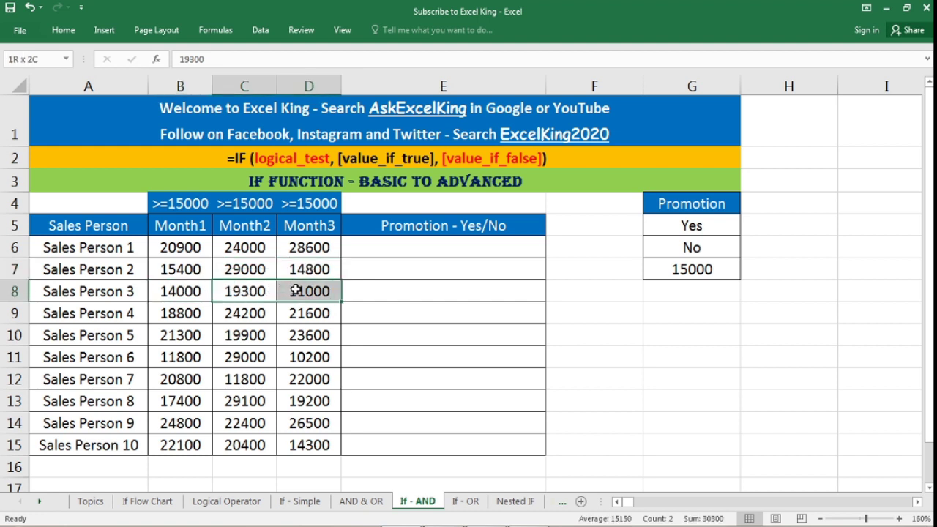
pyautogui.click(191, 290)
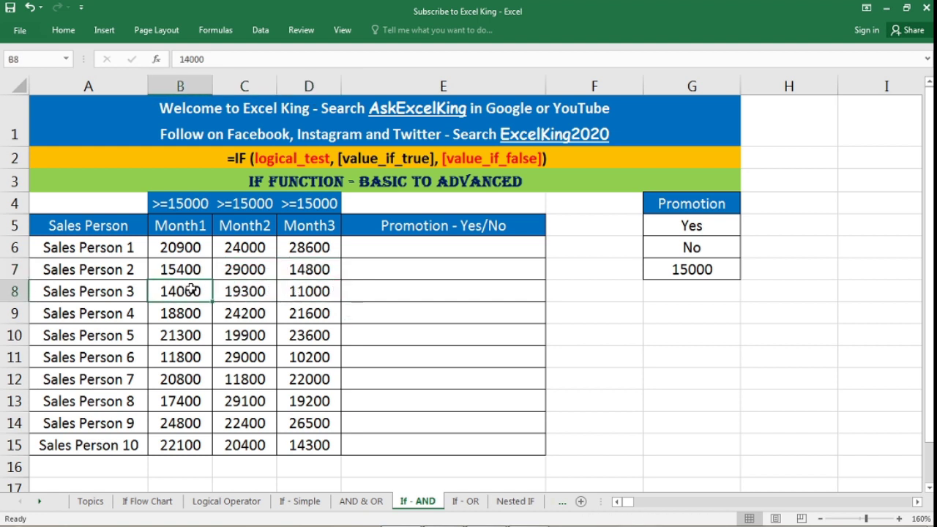
pyautogui.click(470, 284)
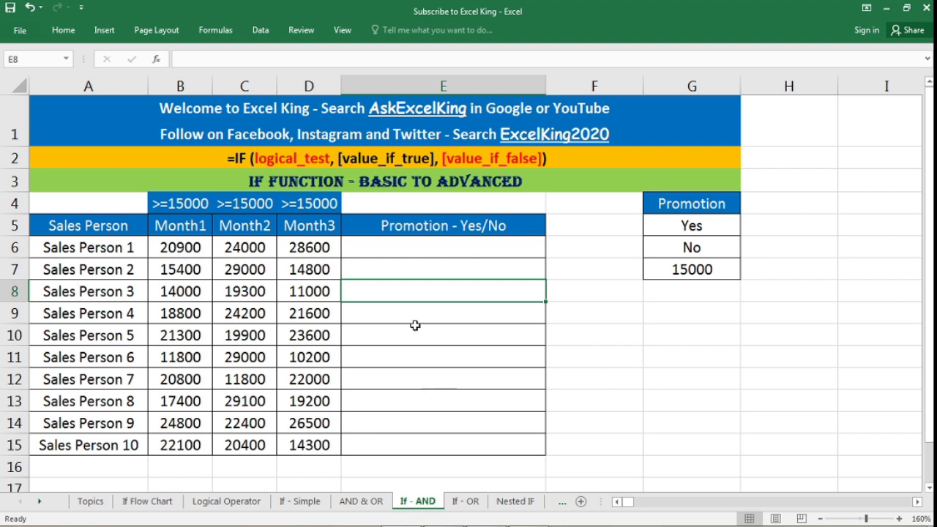
# - Begin an AND formula in E6 with the Month1 condition B6>$G$7, using an absolute reference to the threshold
pyautogui.click(407, 249)
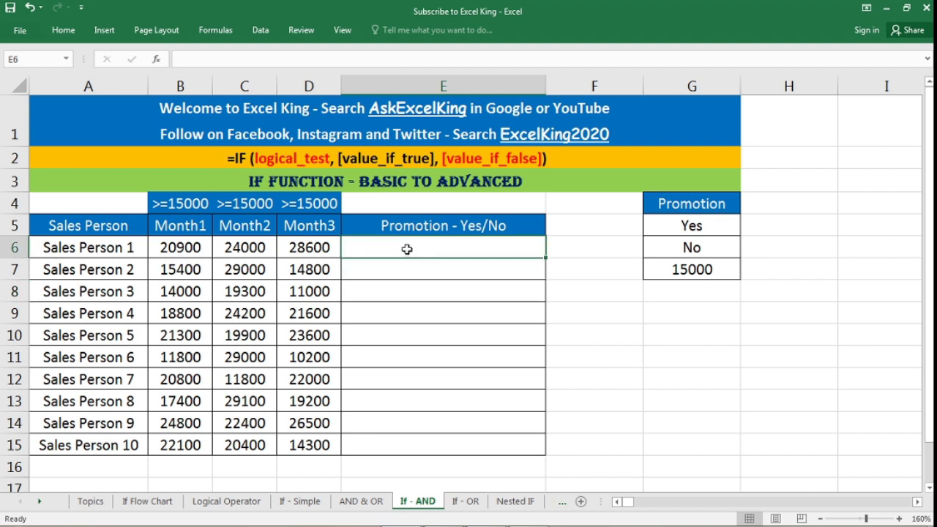
pyautogui.write('=')
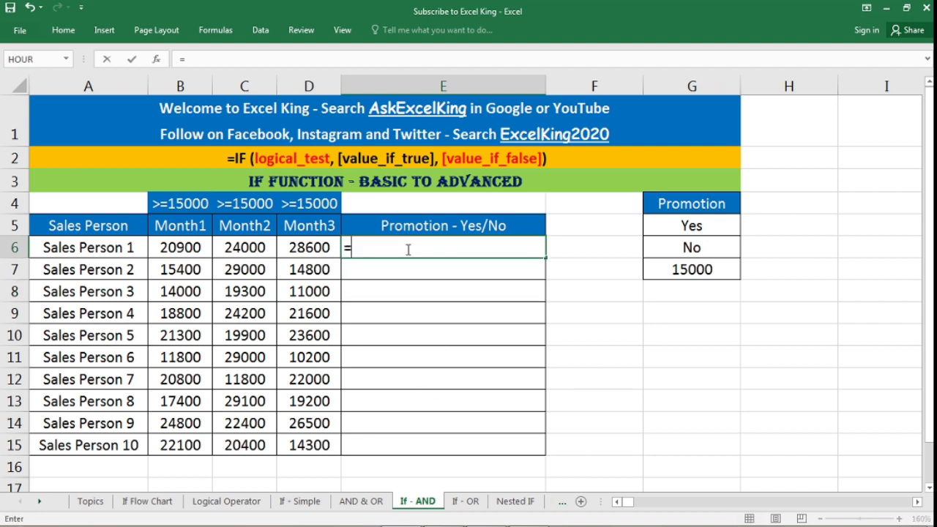
pyautogui.write('and')
pyautogui.press('Tab')
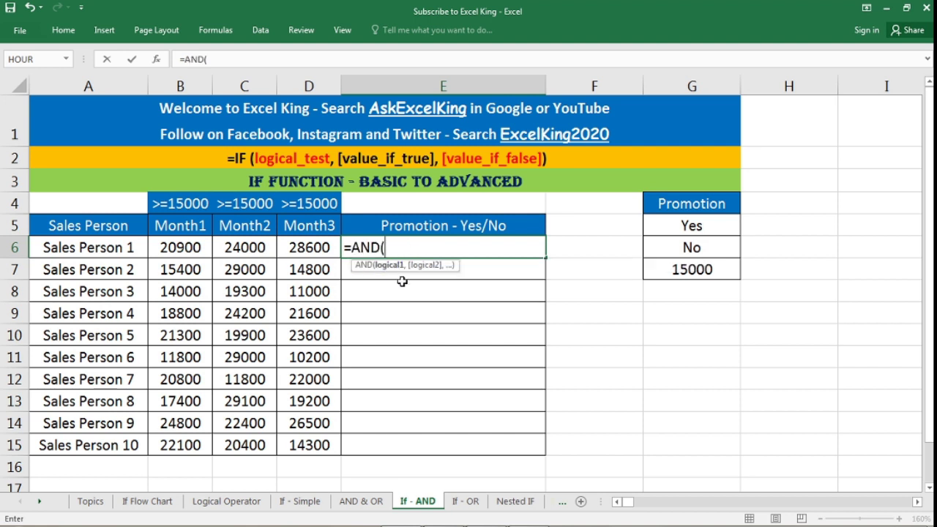
pyautogui.click(186, 248)
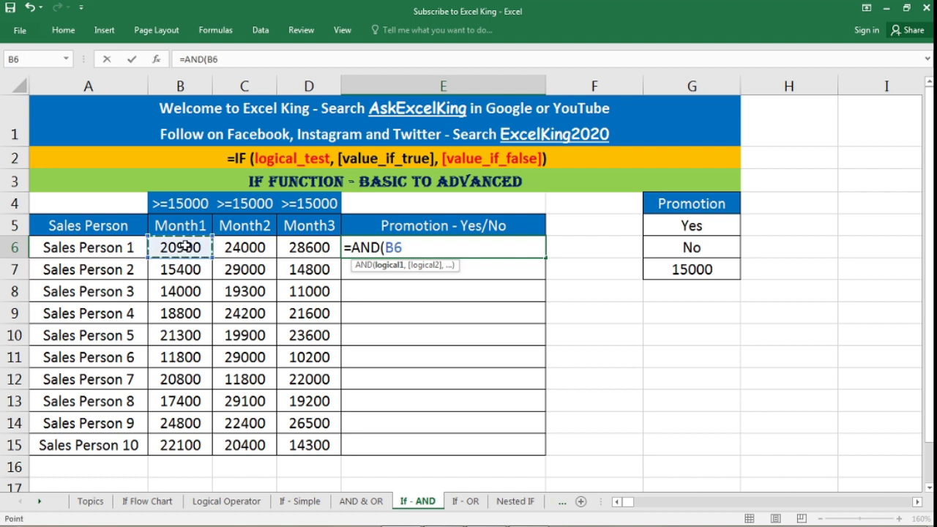
pyautogui.write('>')
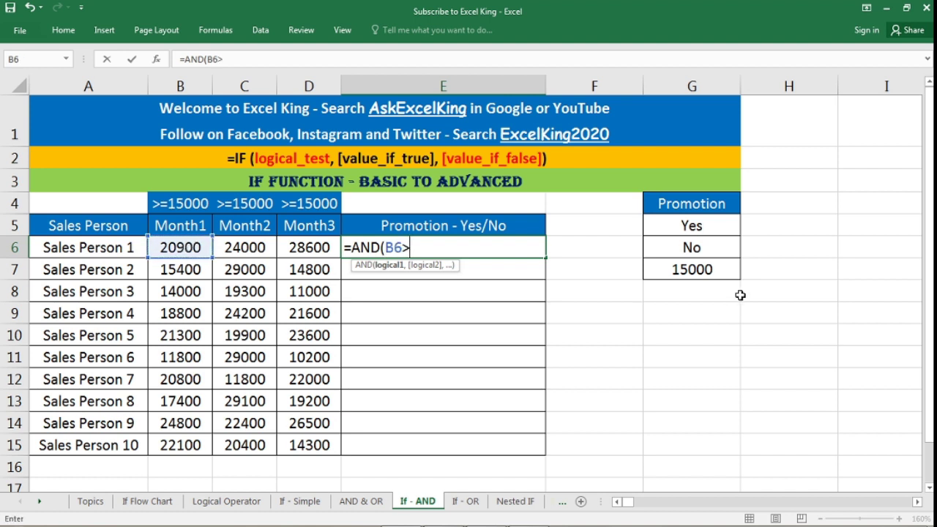
pyautogui.click(696, 270)
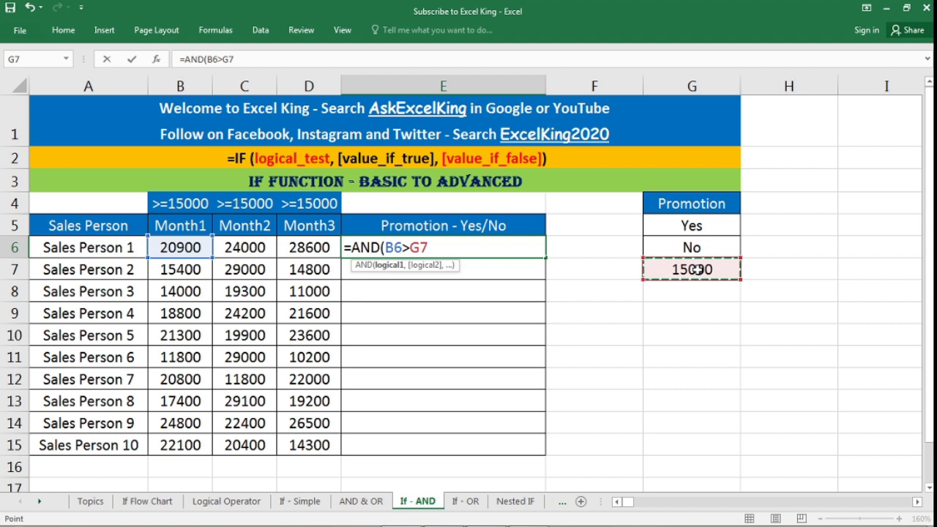
pyautogui.press('F4')
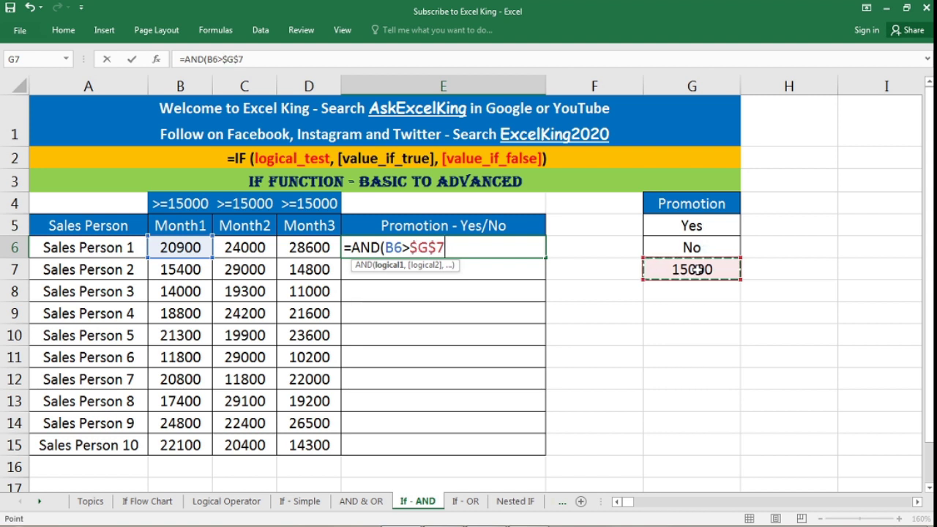
pyautogui.write(',')
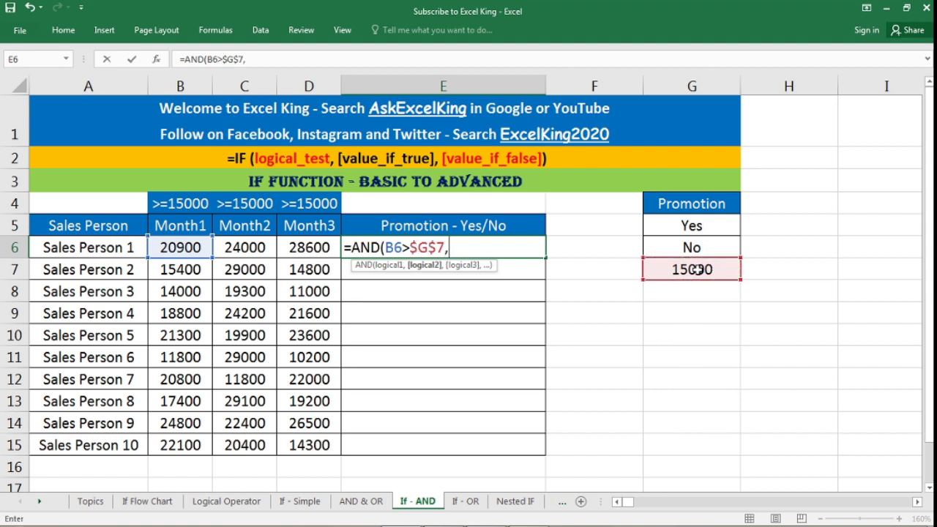
# - Add the Month2 condition C6>$G$7 as the AND formula's second argument, keeping the threshold reference absolute
pyautogui.click(261, 248)
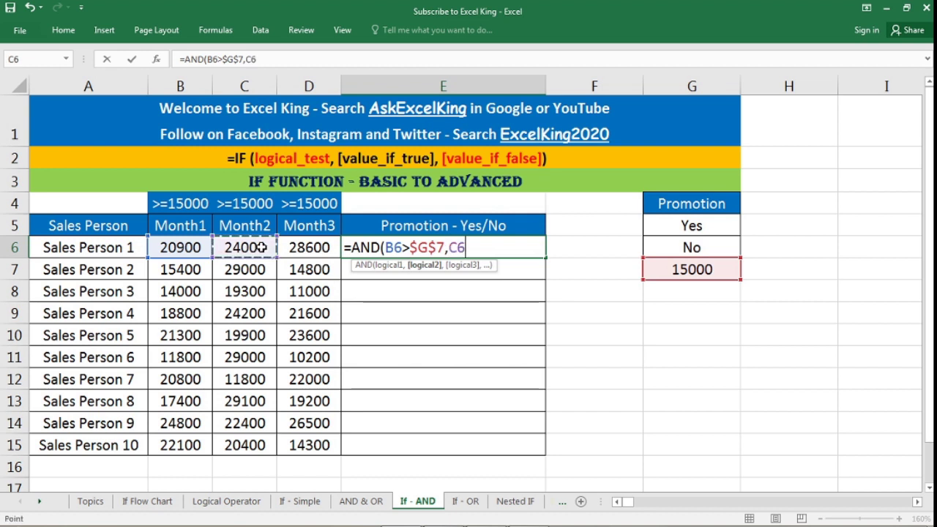
pyautogui.write('>')
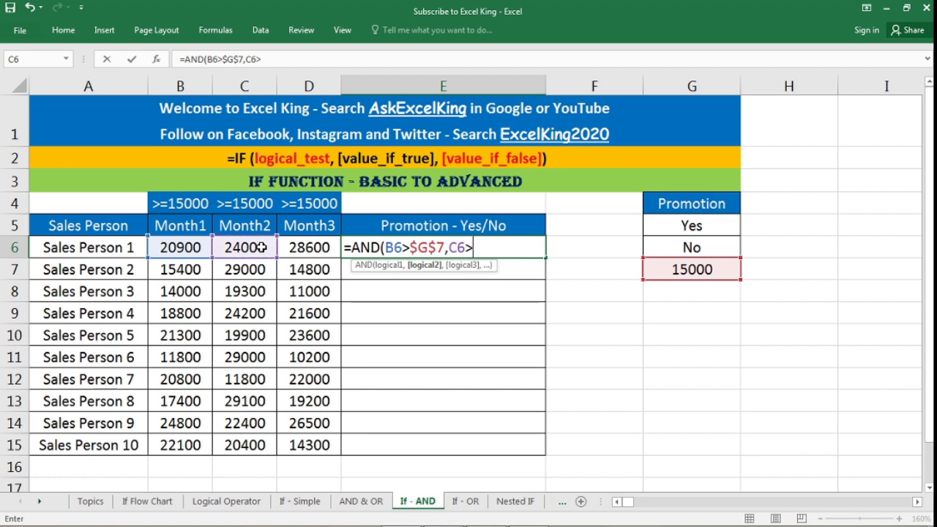
pyautogui.click(692, 271)
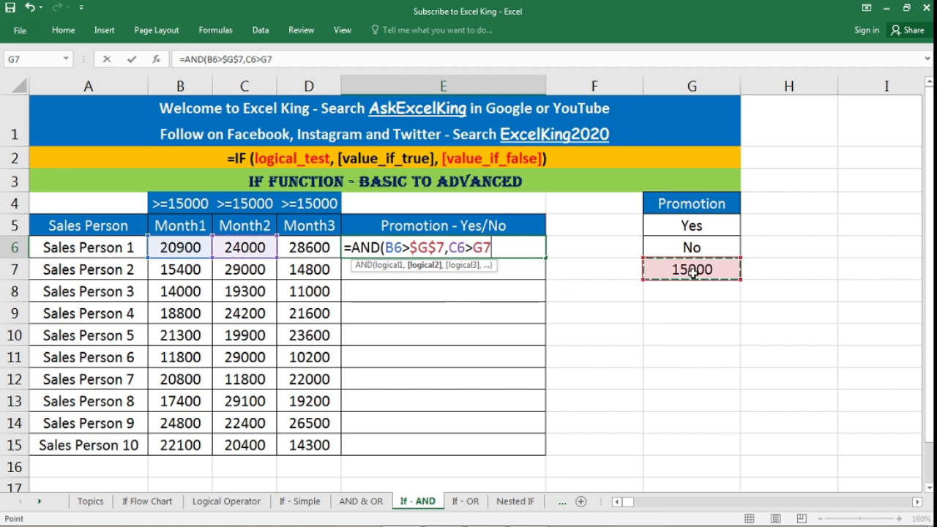
pyautogui.press('F4')
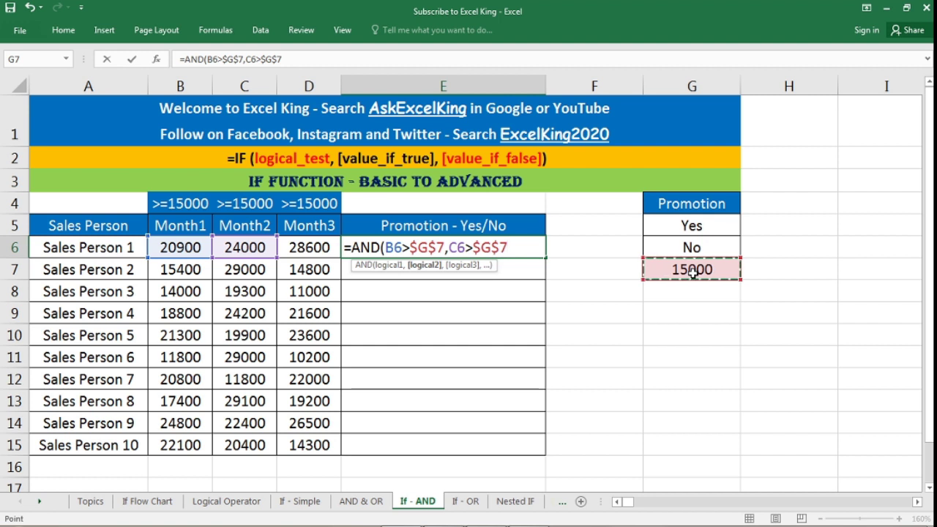
pyautogui.write(',')
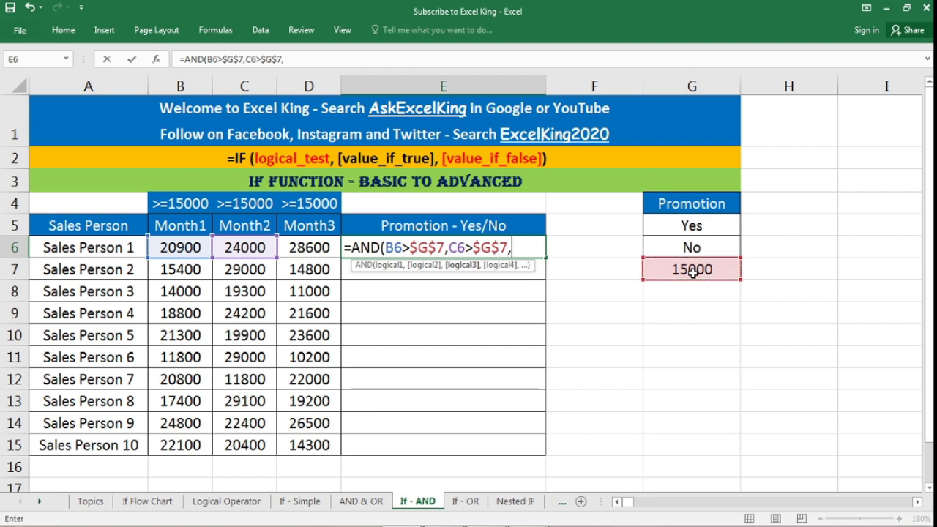
# - Add the Month3 condition D6>$G$7 as the third argument and close the AND formula's parenthesis
pyautogui.click(308, 245)
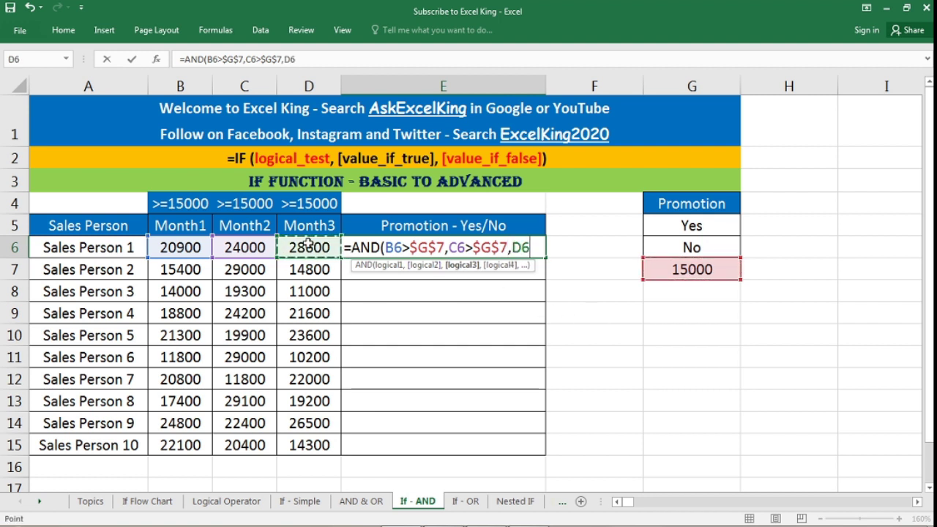
pyautogui.write('>')
pyautogui.click(701, 268)
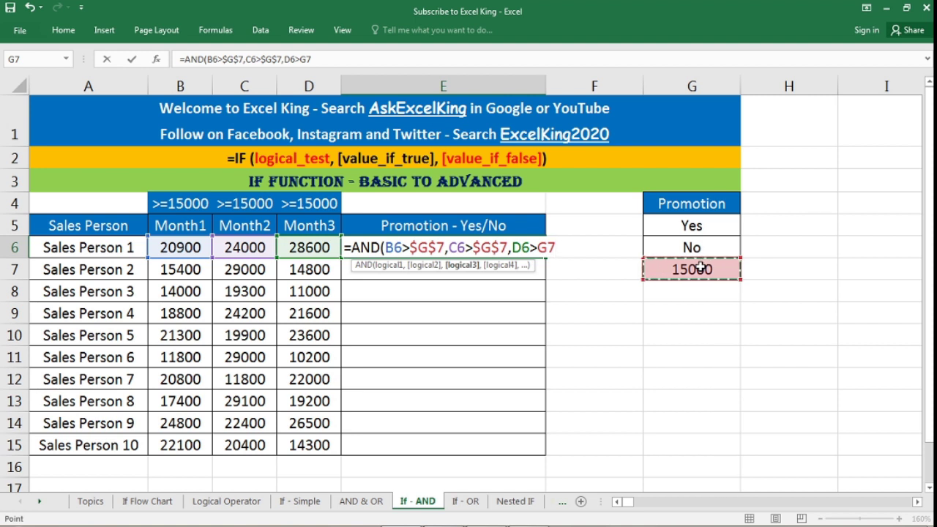
pyautogui.press('F4')
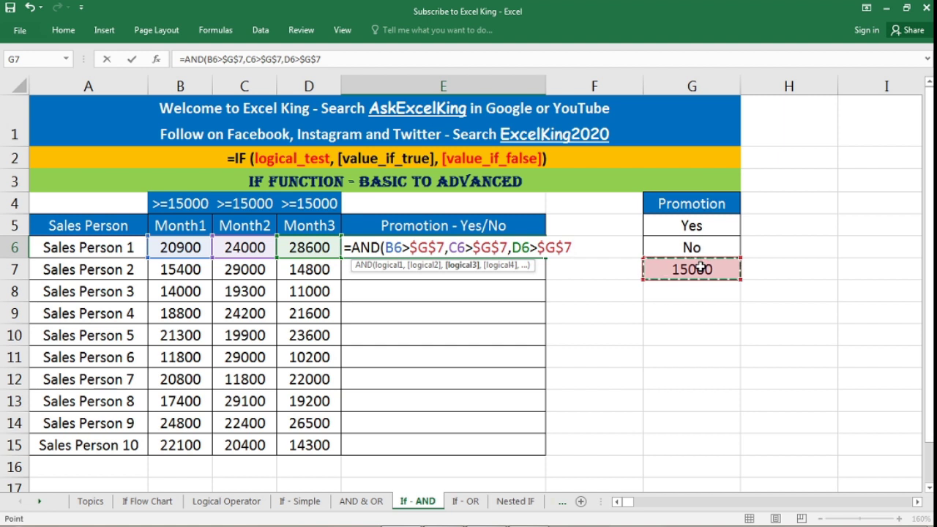
pyautogui.write(')')
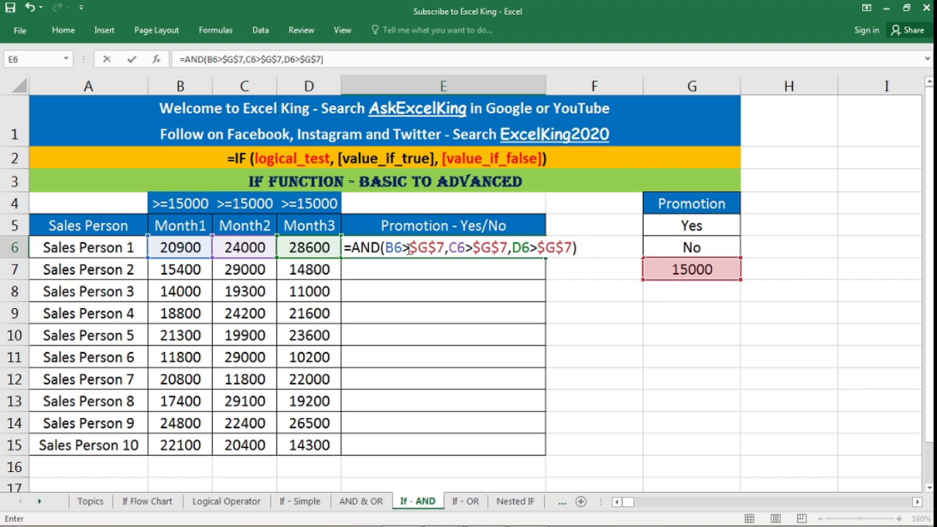
# - Change the three comparisons in E6's AND formula from > to >= and enter the formula
pyautogui.click(409, 247)
pyautogui.write('=')
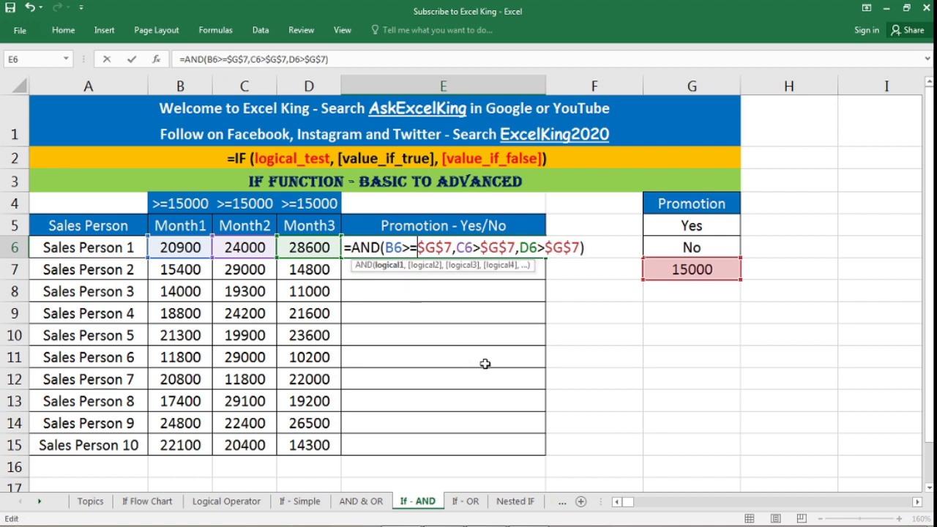
pyautogui.click(481, 247)
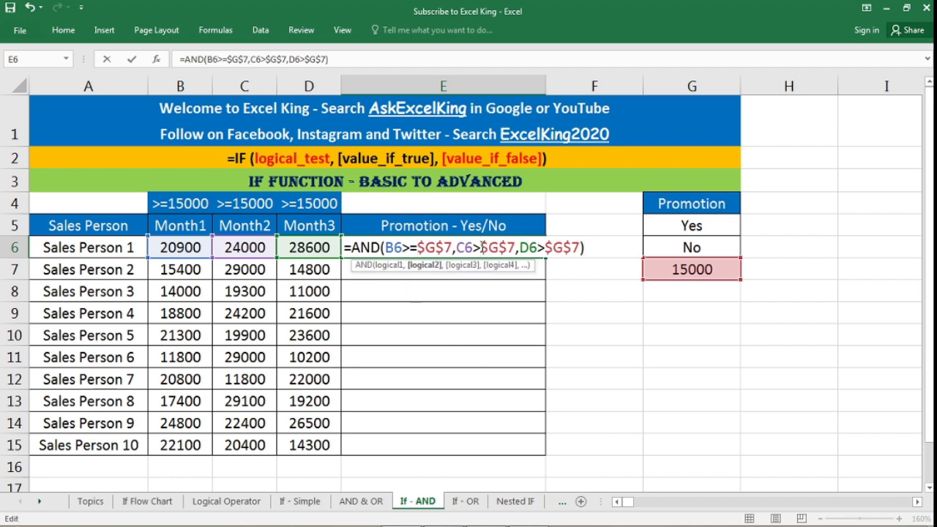
pyautogui.write('=')
pyautogui.click(552, 248)
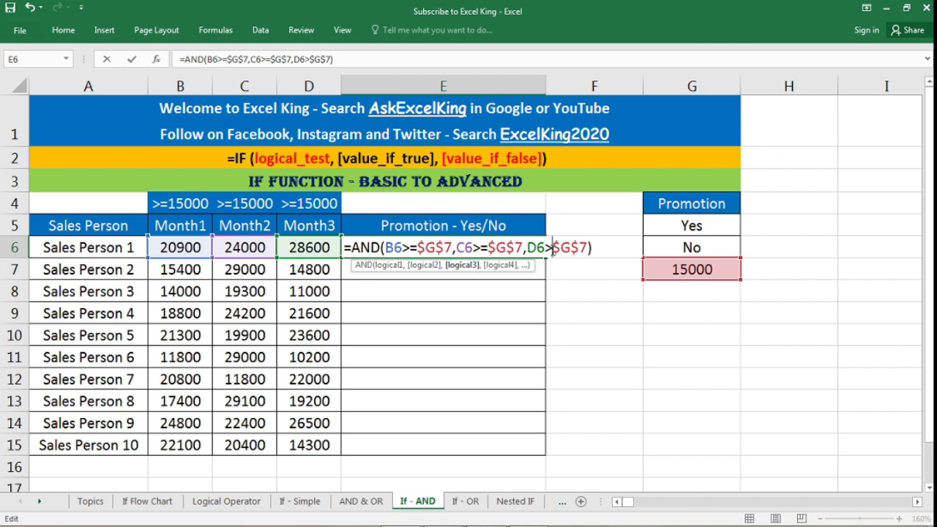
pyautogui.write('=')
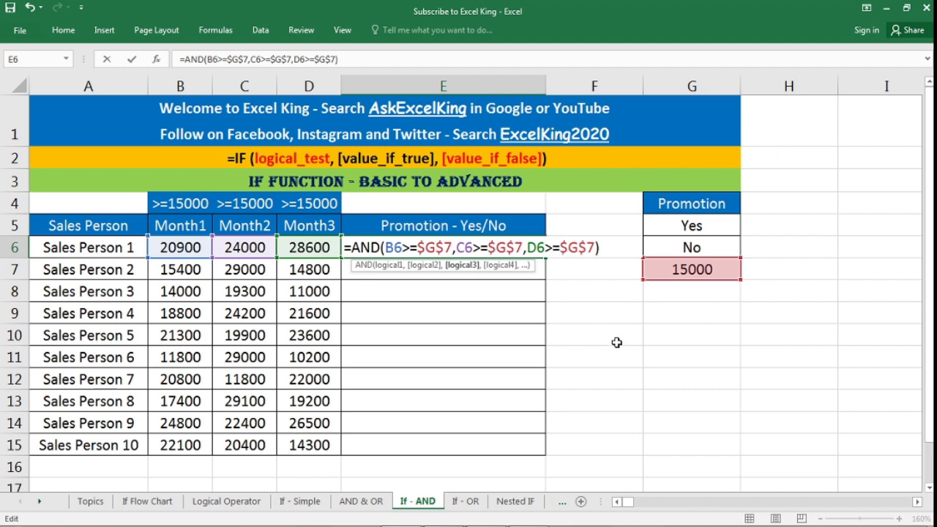
pyautogui.click(601, 248)
pyautogui.press('Return')
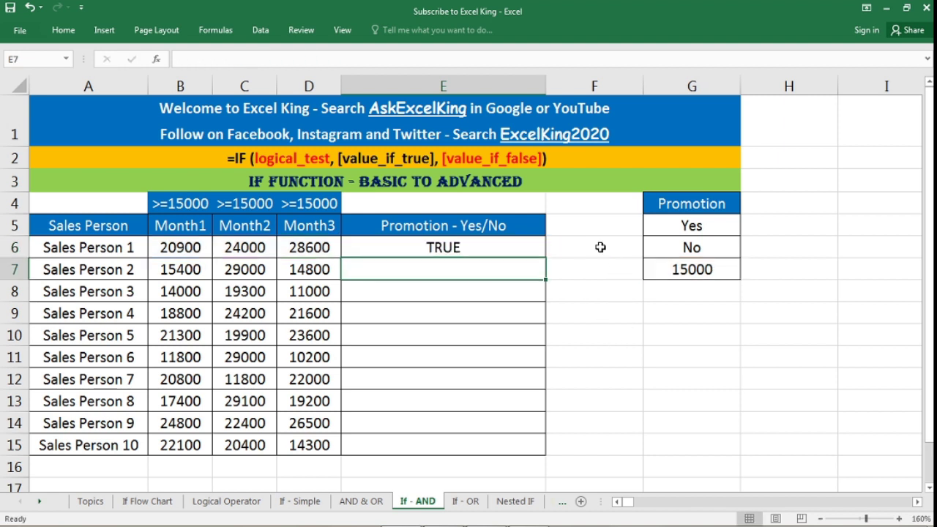
# - Check Sales Person 1's monthly sales against the result in E6, and fill the AND formula down to E15
pyautogui.click(455, 249)
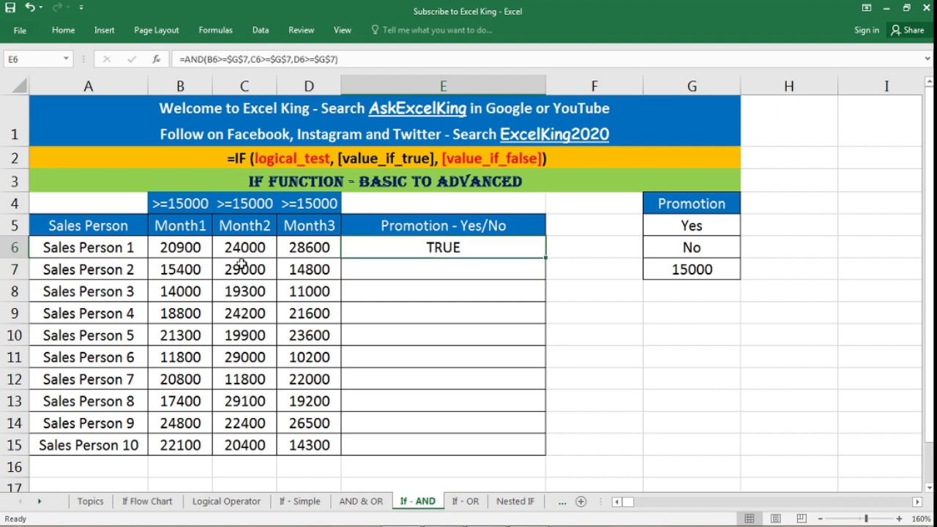
pyautogui.moveTo(193, 249); pyautogui.dragTo(303, 253)
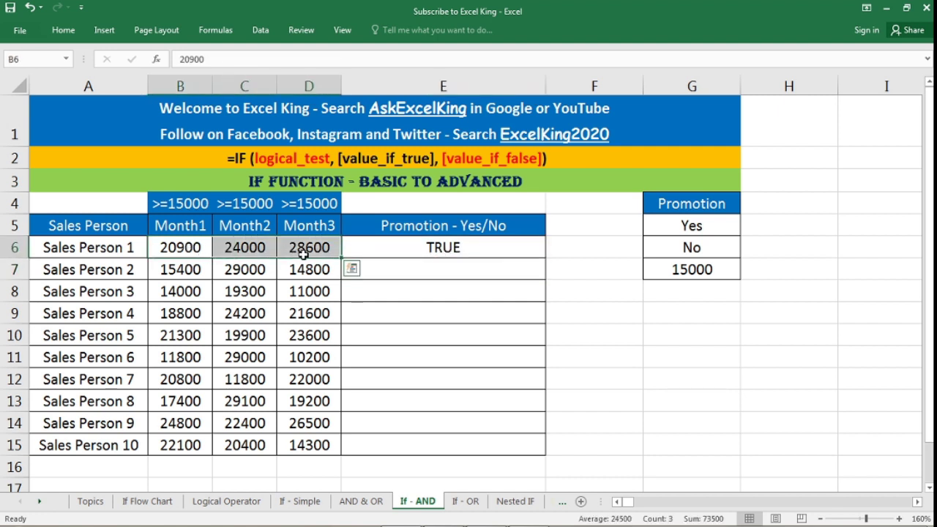
pyautogui.click(123, 248)
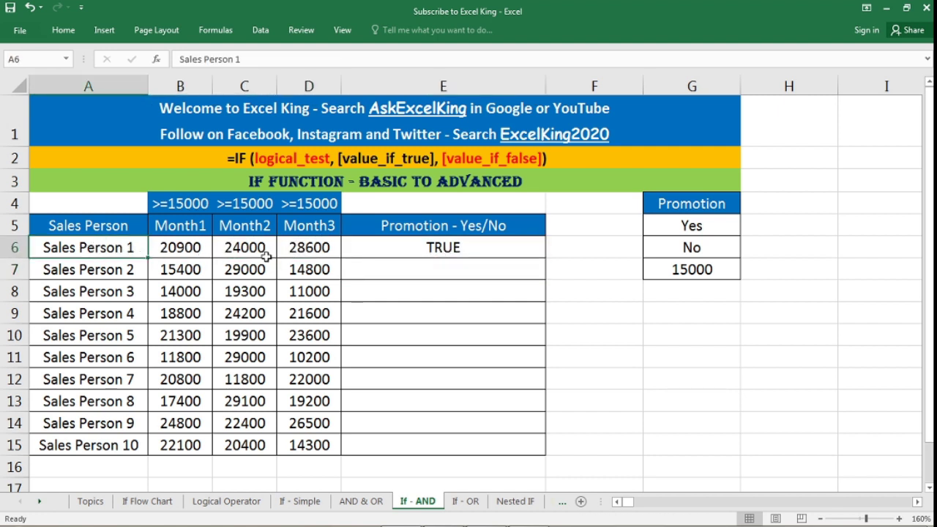
pyautogui.moveTo(186, 255); pyautogui.dragTo(301, 251)
pyautogui.click(471, 244)
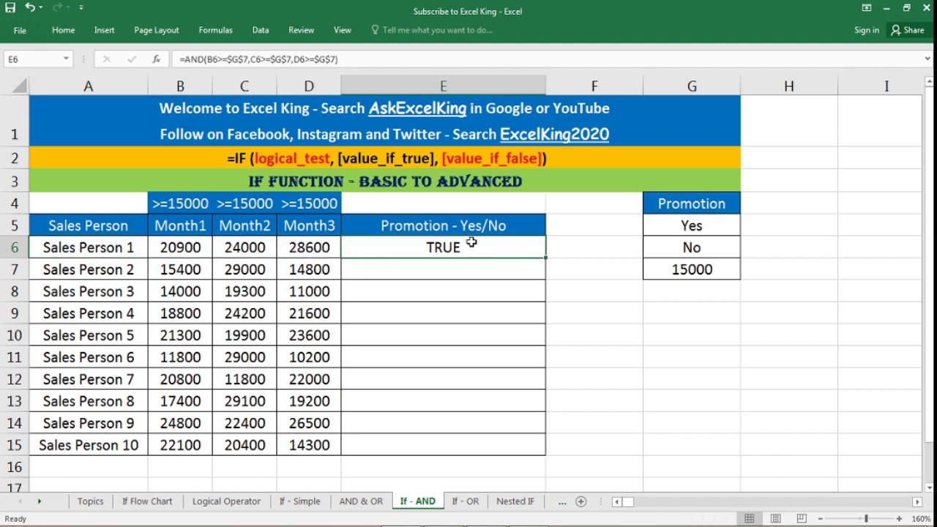
pyautogui.doubleClick(546, 257)
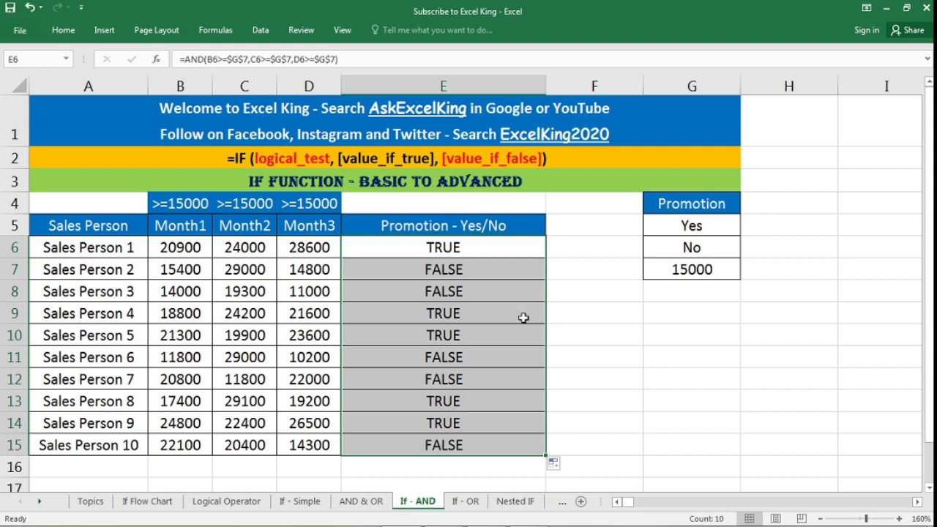
# - Compare Sales Person 2's three monthly sales with the AND result in E7
pyautogui.click(452, 268)
pyautogui.moveTo(180, 270); pyautogui.dragTo(294, 270)
pyautogui.moveTo(192, 269); pyautogui.dragTo(256, 269)
pyautogui.click(325, 270)
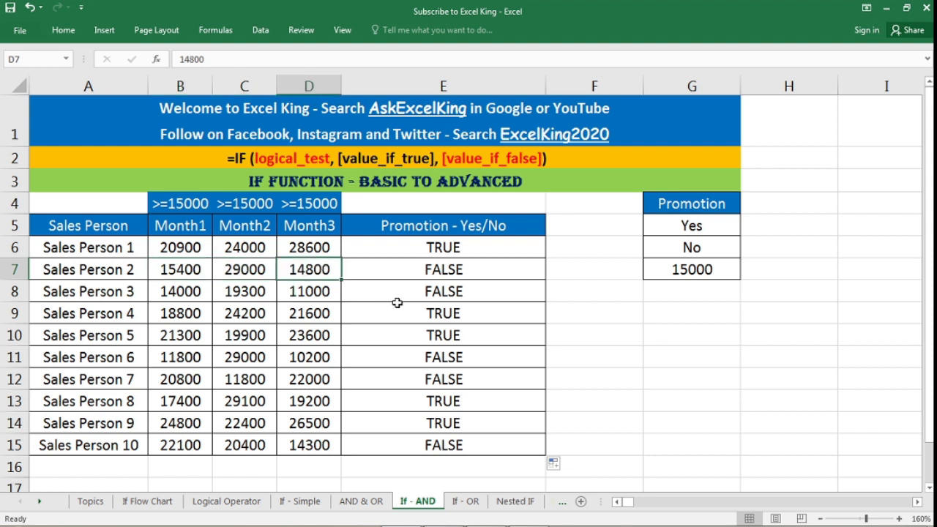
pyautogui.click(455, 272)
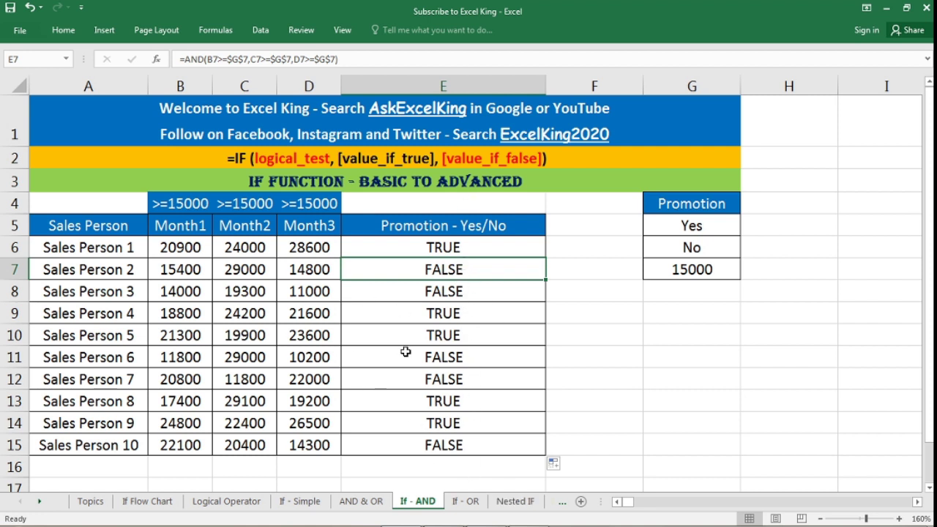
# - Edit the formula in E6 to wrap the AND function in an IF as its logical_test argument
pyautogui.click(463, 248)
pyautogui.press('F2')
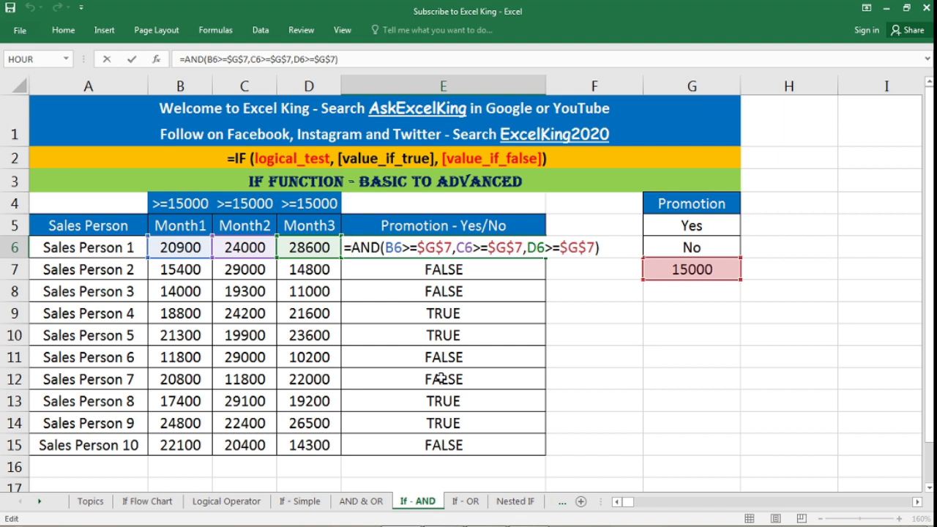
pyautogui.write('if')
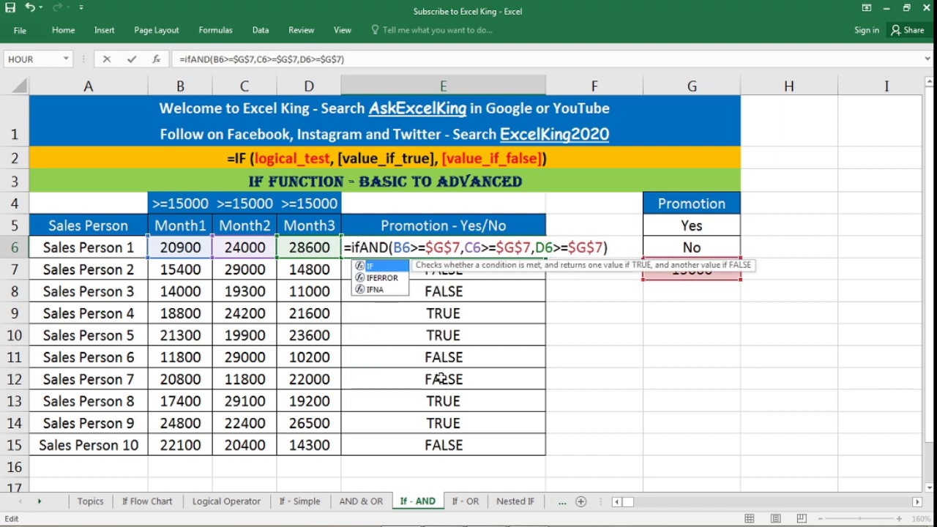
pyautogui.press('Tab')
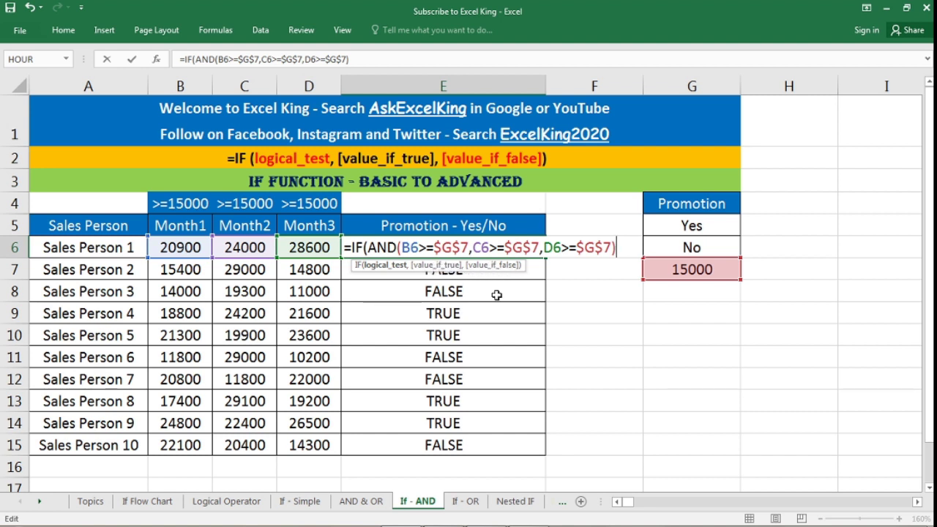
pyautogui.write(',')
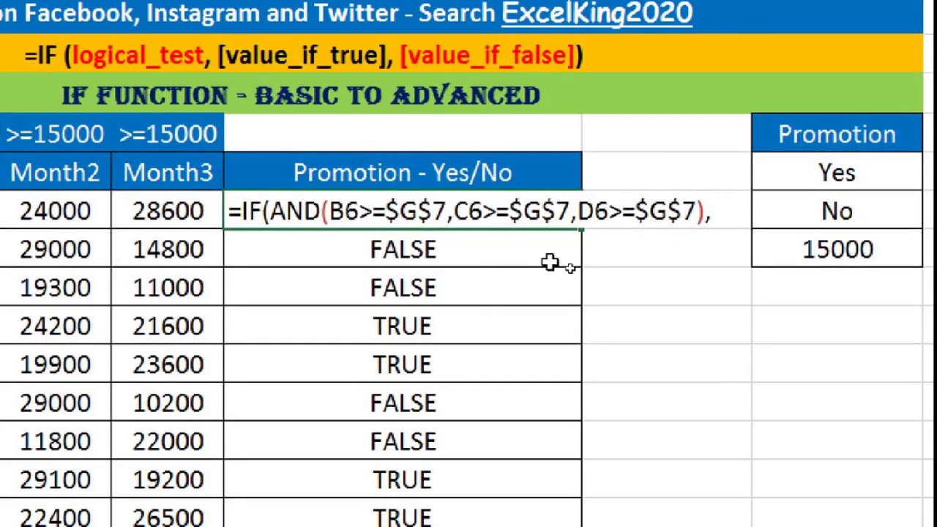
pyautogui.click(727, 216)
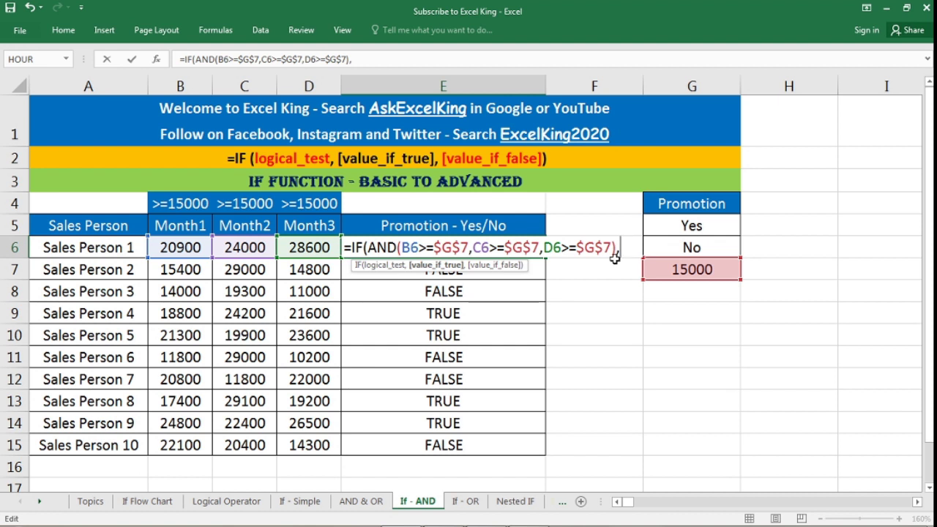
# - Add the Yes cell as the IF's value_if_true argument with the absolute reference $G$5
pyautogui.click(680, 226)
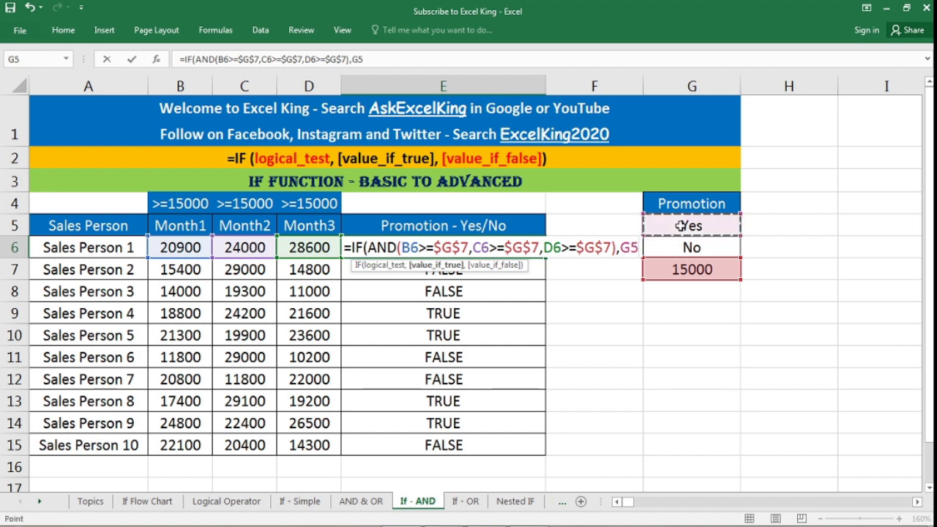
pyautogui.press('F4')
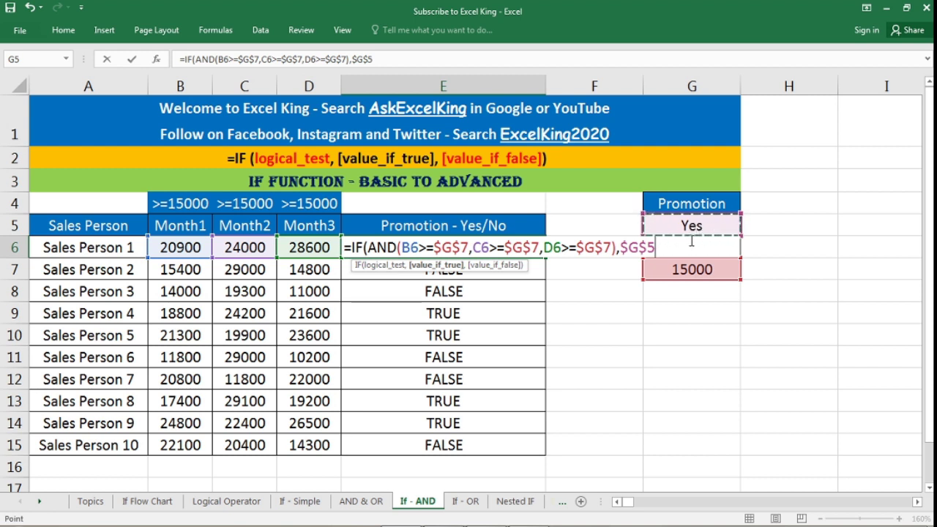
pyautogui.write(',')
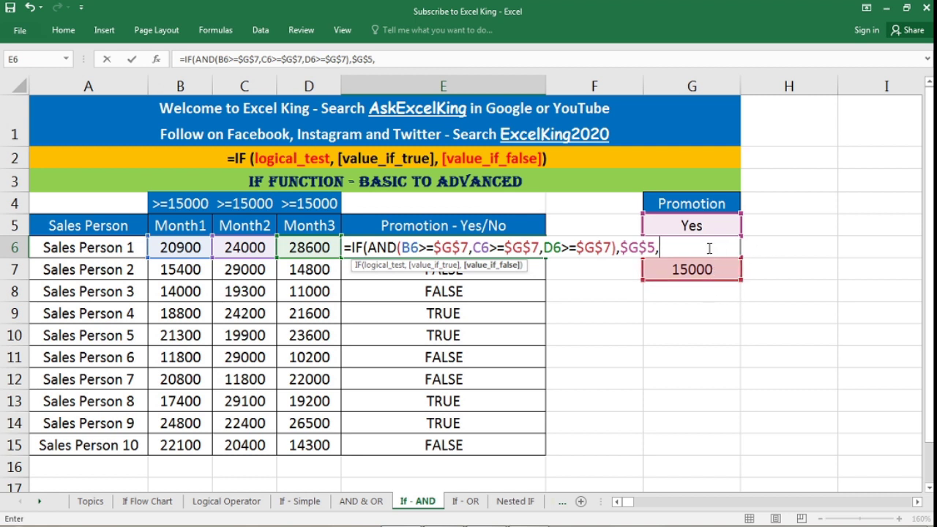
# - Complete the IF formula with the No cell, $G$6, as value_if_false and fill it down to E15
pyautogui.click(799, 251)
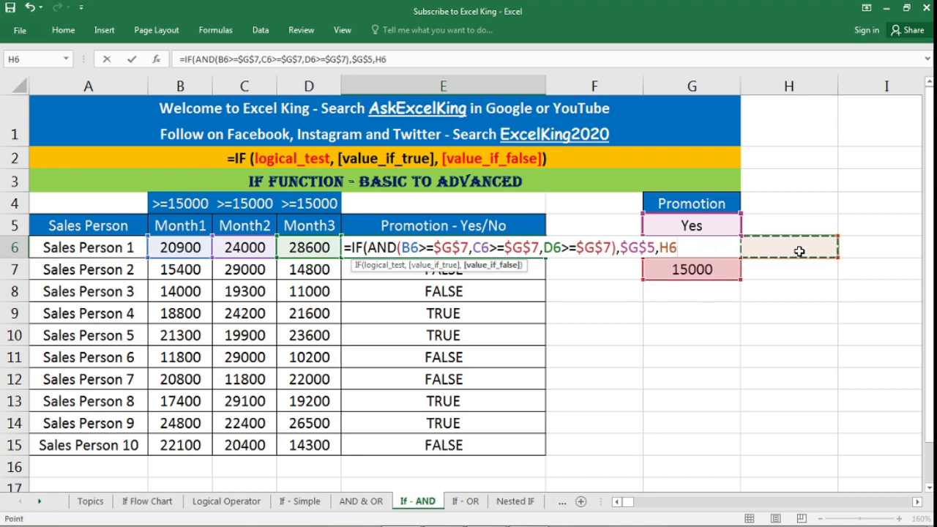
pyautogui.press('Left')
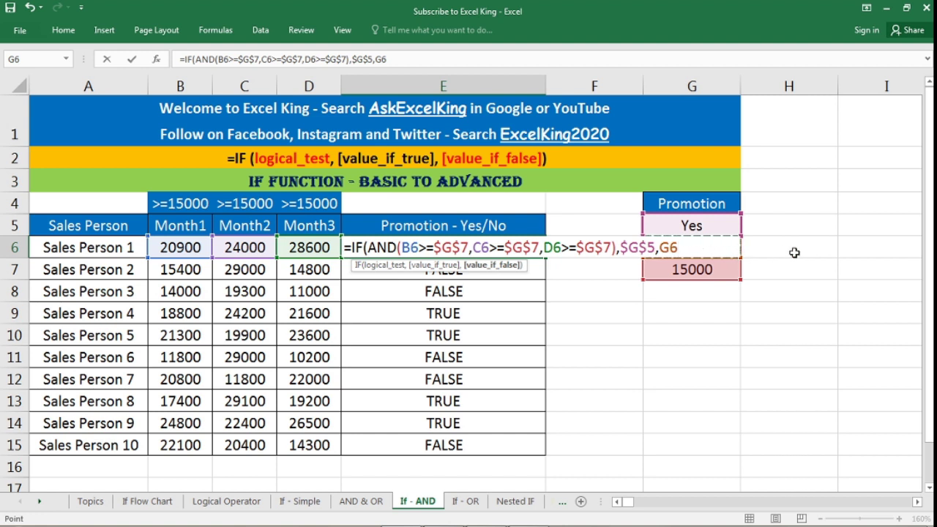
pyautogui.press('F4')
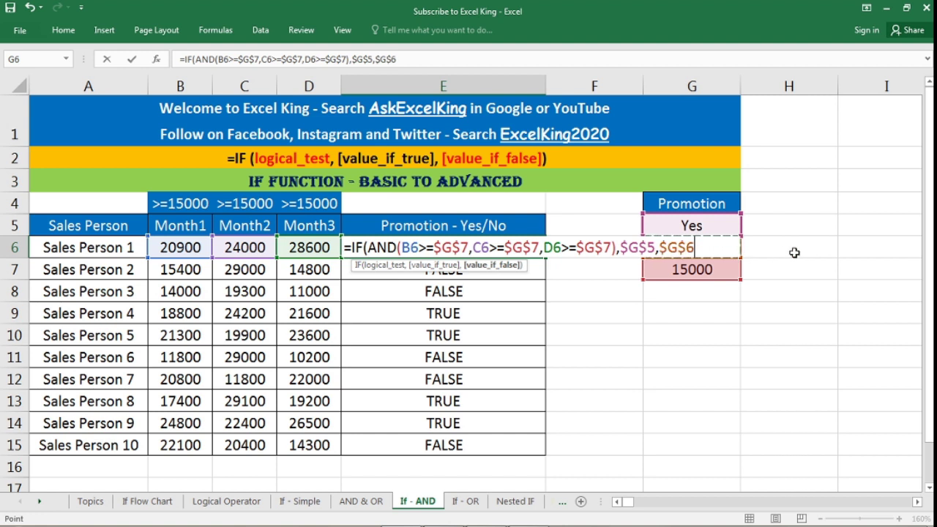
pyautogui.write(')')
pyautogui.press('Return')
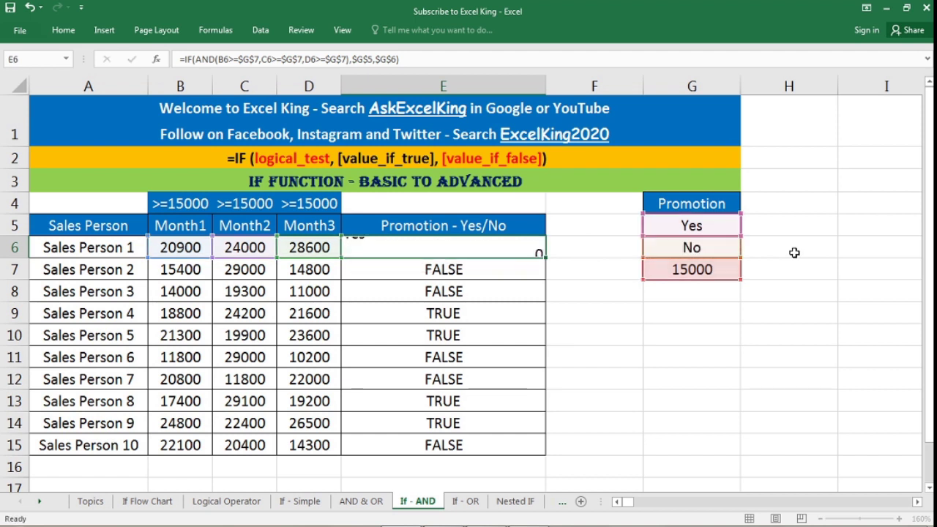
pyautogui.click(524, 249)
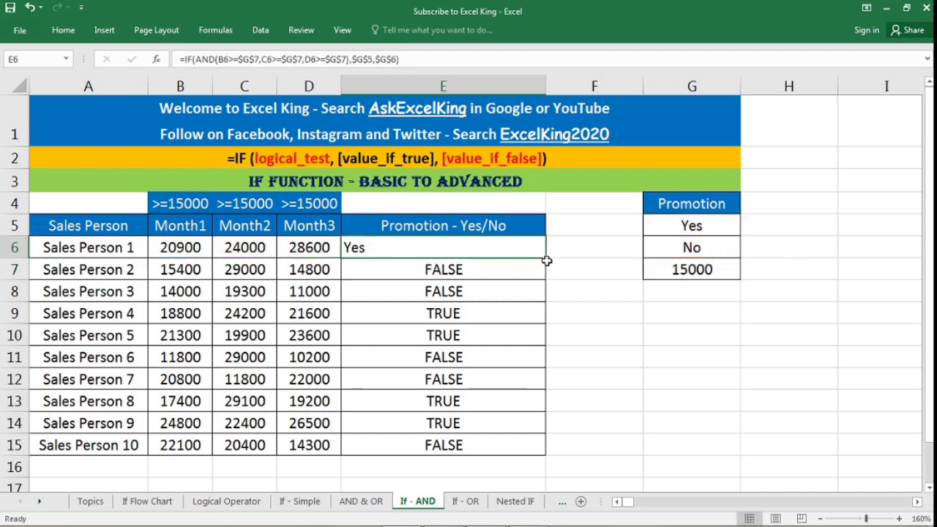
pyautogui.doubleClick(548, 258)
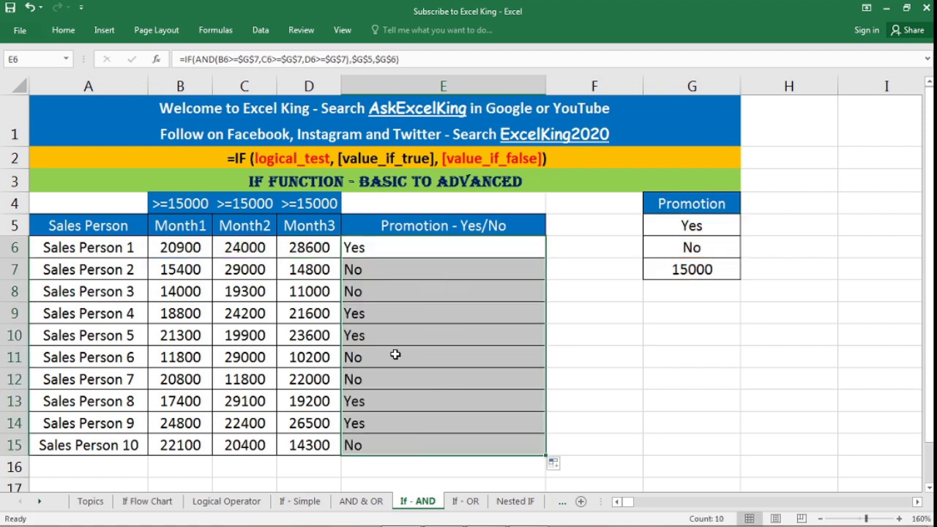
# - Examine the promotion results and copied IF-AND formulas in column E from row 6 to row 15
pyautogui.click(372, 245)
pyautogui.click(388, 270)
pyautogui.click(387, 292)
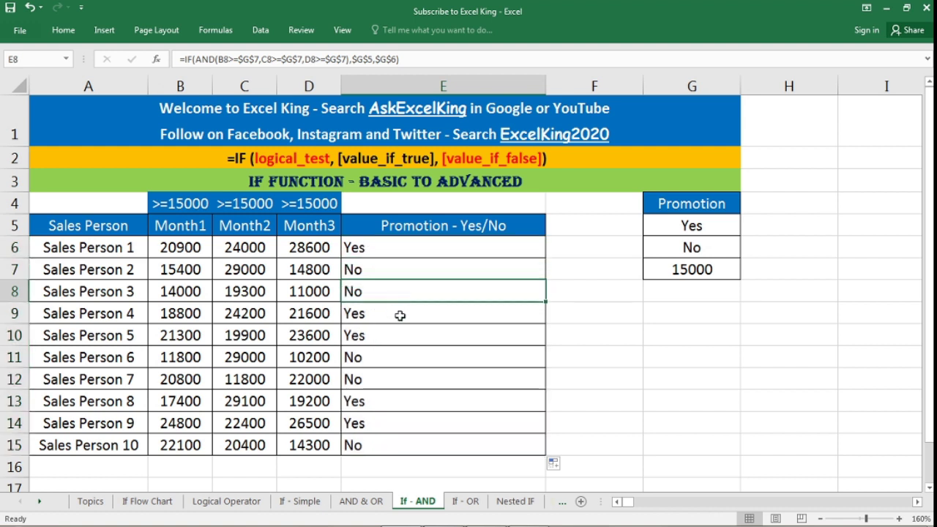
pyautogui.click(398, 315)
pyautogui.click(407, 351)
pyautogui.click(411, 421)
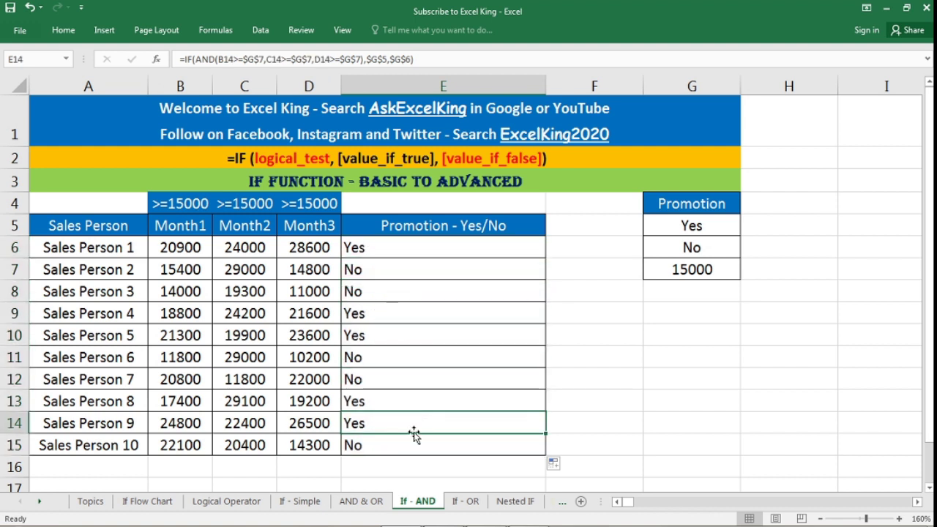
pyautogui.click(418, 449)
pyautogui.click(373, 250)
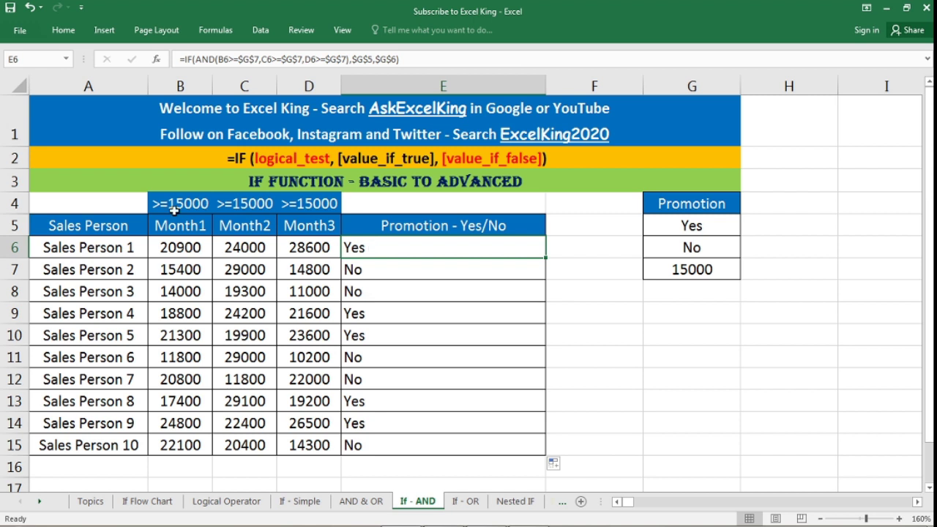
# - Change the promotion threshold in G7 to 12000
pyautogui.click(710, 269)
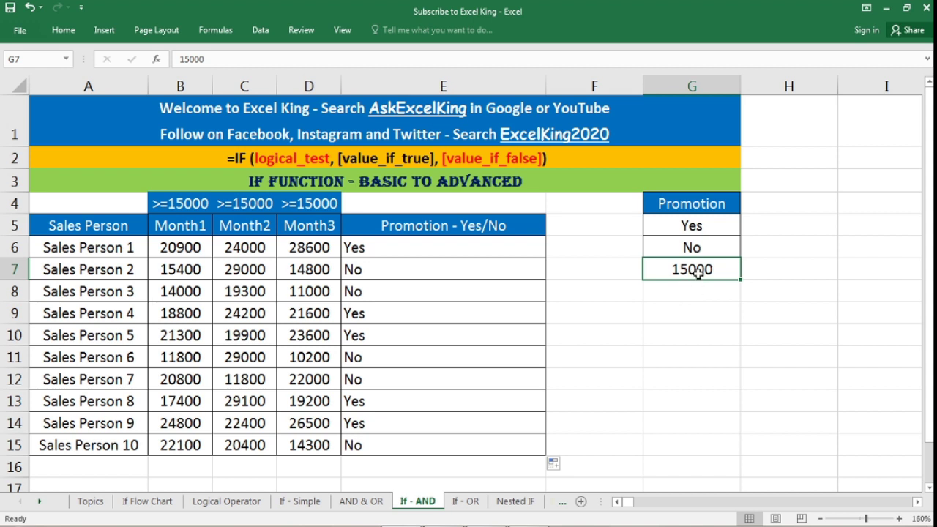
pyautogui.write('12')
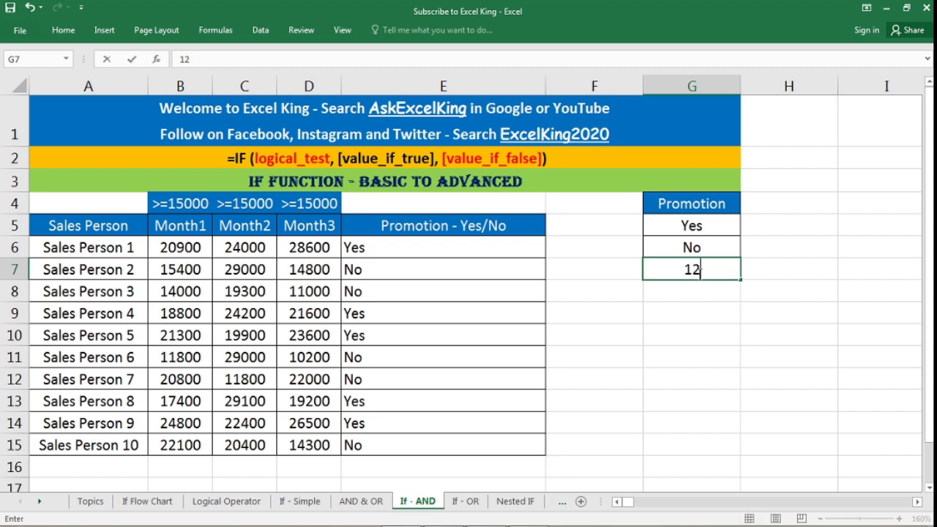
pyautogui.write('000')
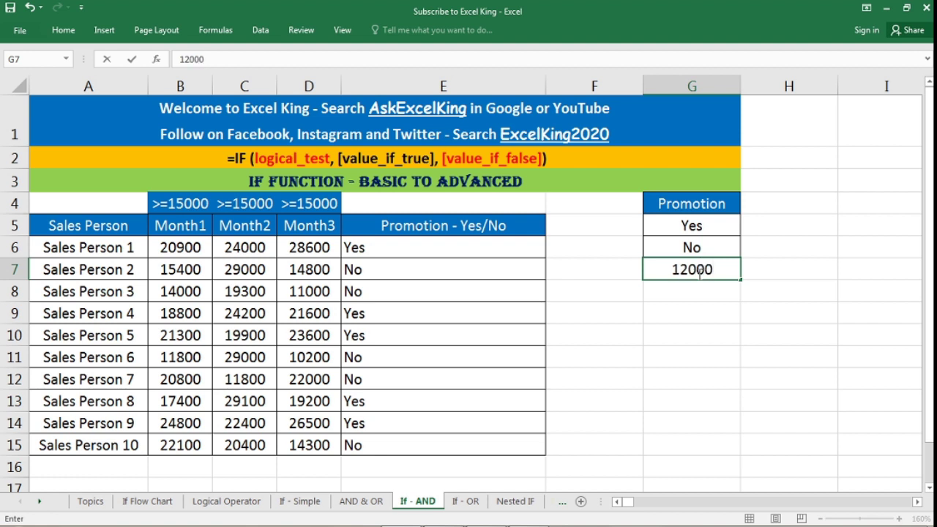
pyautogui.press('Return')
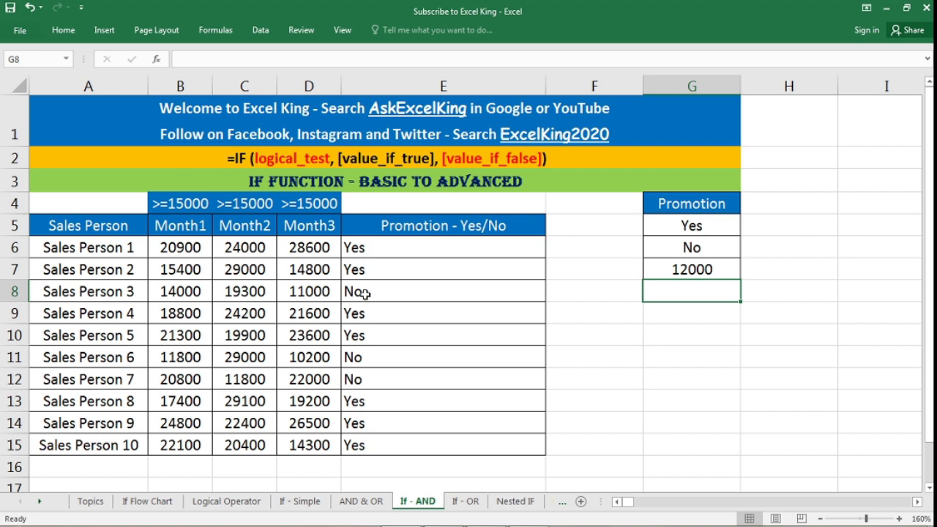
# - Check the Month3 sales of Sales Person 3 and the Month1 and Month3 sales of Sales Person 6 against the threshold
pyautogui.click(321, 294)
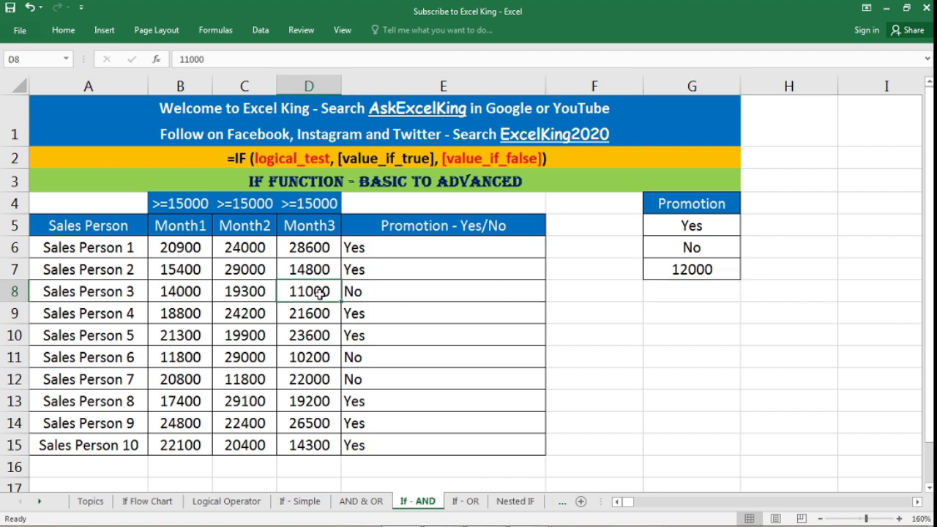
pyautogui.click(188, 356)
pyautogui.click(313, 358)
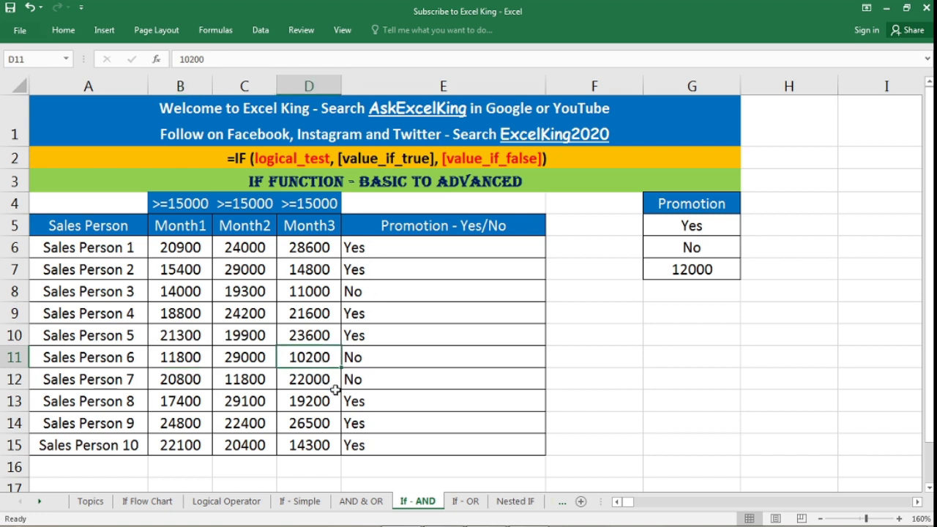
# - Check the promotion result and Month2 sales of Sales Person 7 against the threshold in G7
pyautogui.click(360, 381)
pyautogui.click(232, 382)
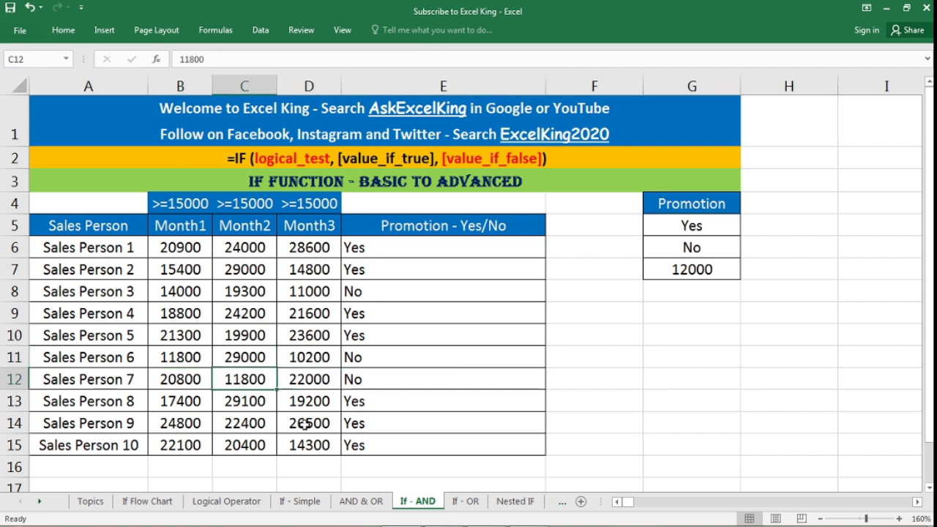
pyautogui.click(714, 272)
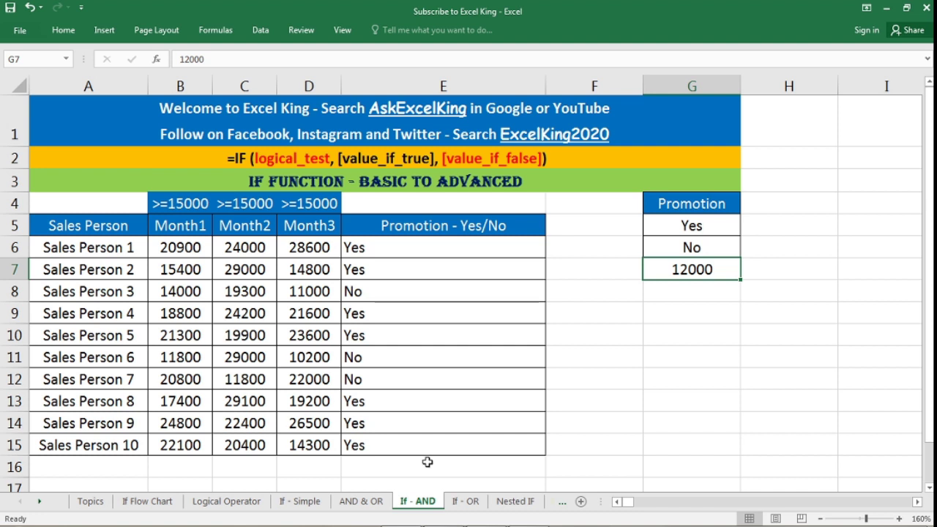
# - Replace the Yes text in G5 with Promotion
pyautogui.click(718, 220)
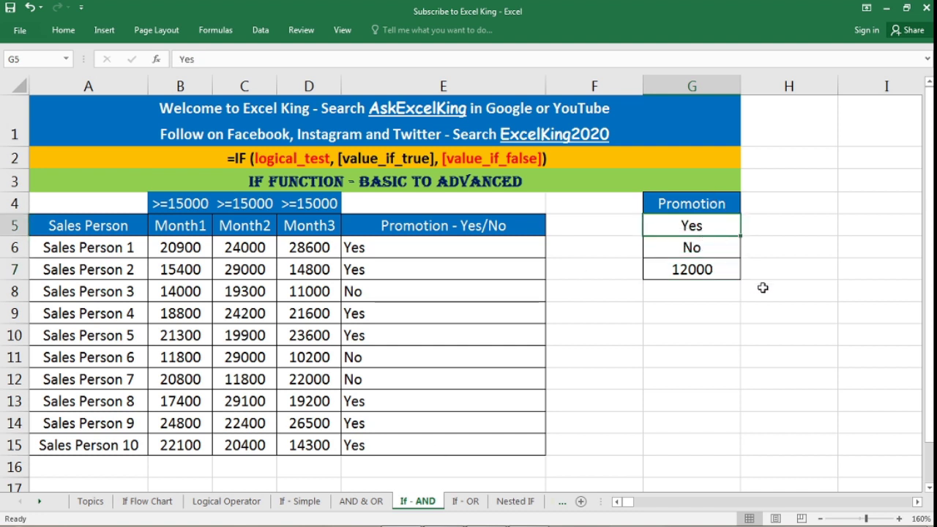
pyautogui.write('Pro')
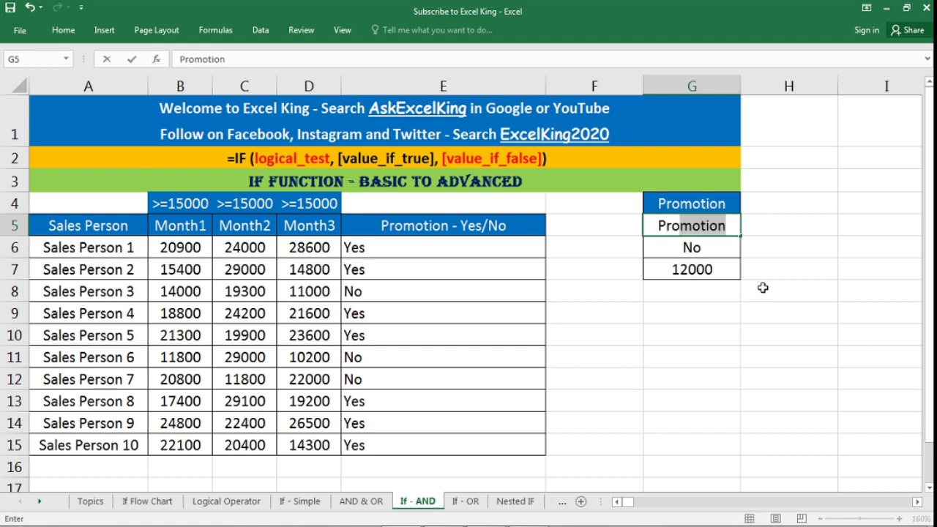
pyautogui.press('Return')
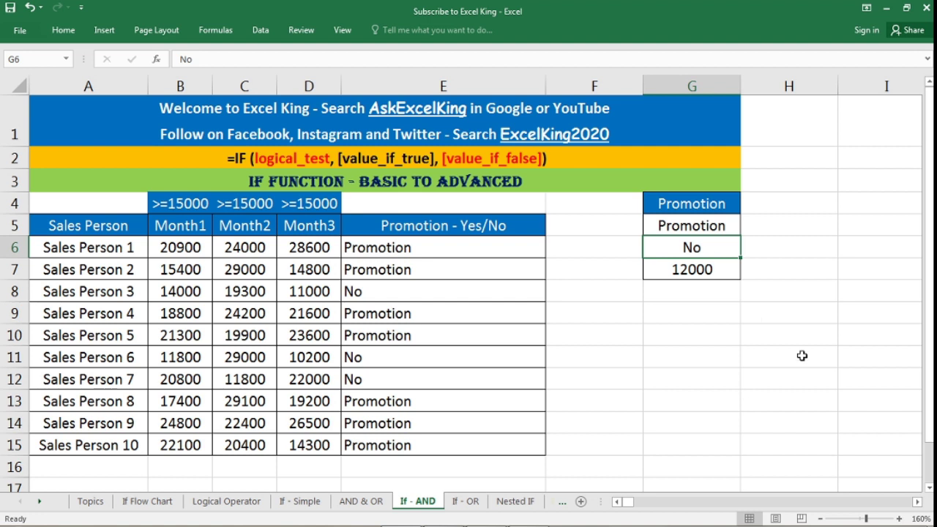
# - Replace the No text in G6 with NO Promotion
pyautogui.press('Delete')
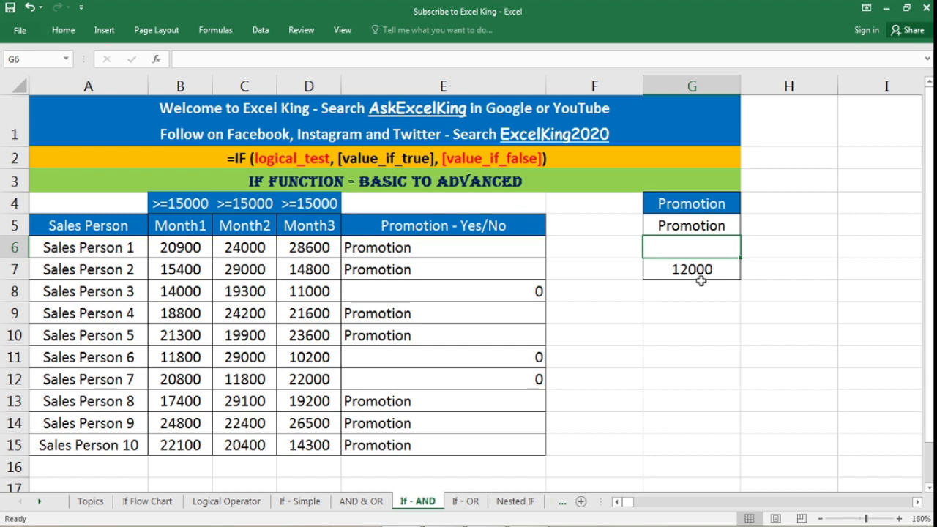
pyautogui.write('NO')
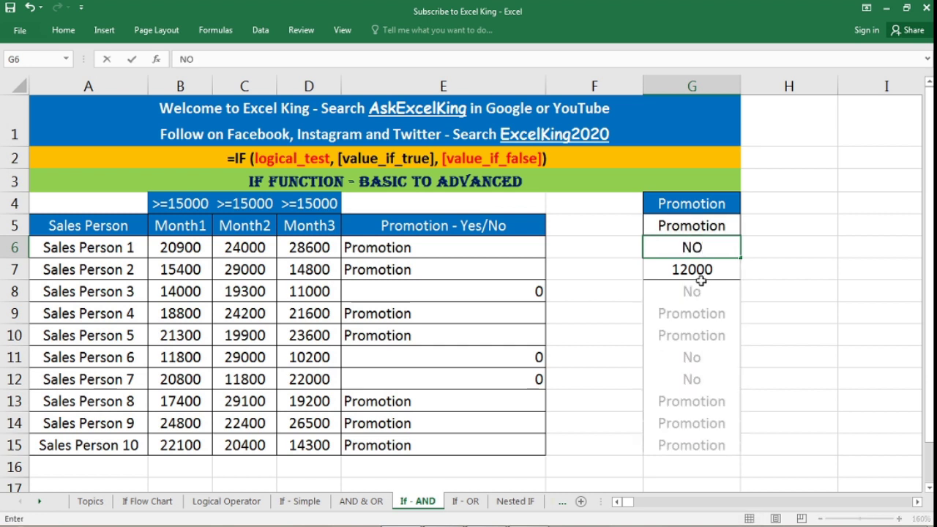
pyautogui.write(' Pr')
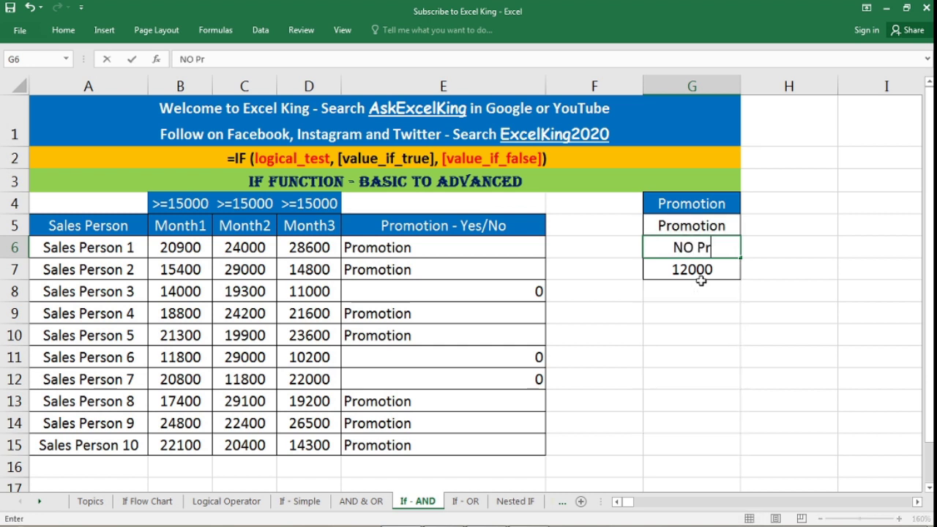
pyautogui.write('omotip')
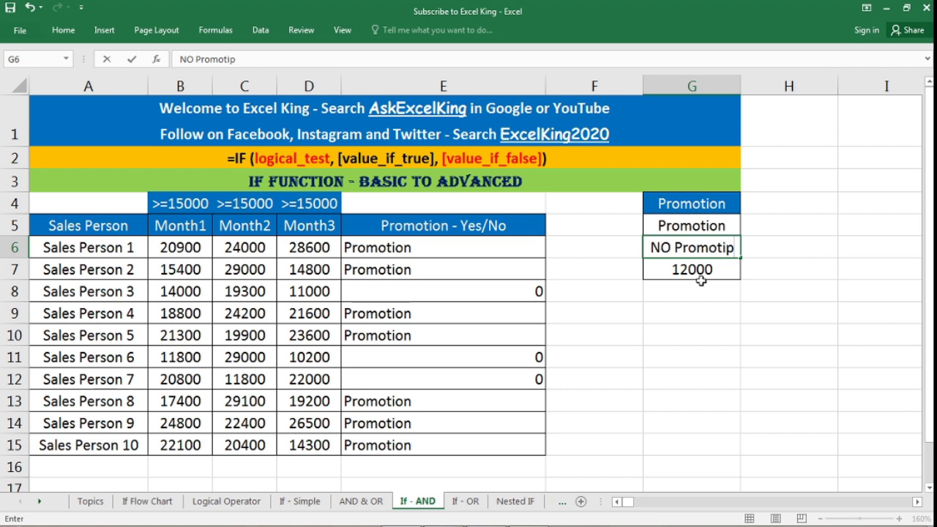
pyautogui.press('BackSpace')
pyautogui.write('on')
pyautogui.press('Return')
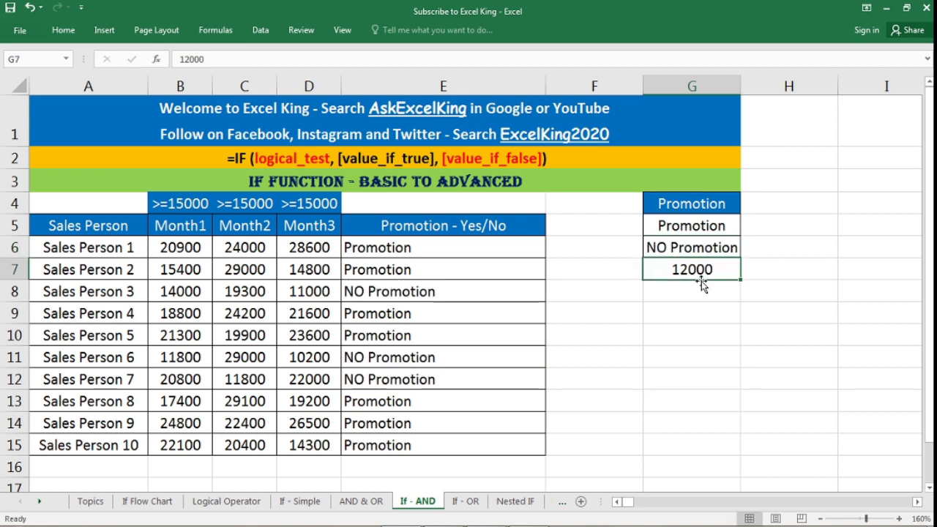
# - Set the value_if_false text in G6 to Best Luck for next time and widen column G to fit it
pyautogui.click(724, 243)
pyautogui.write('Bs')
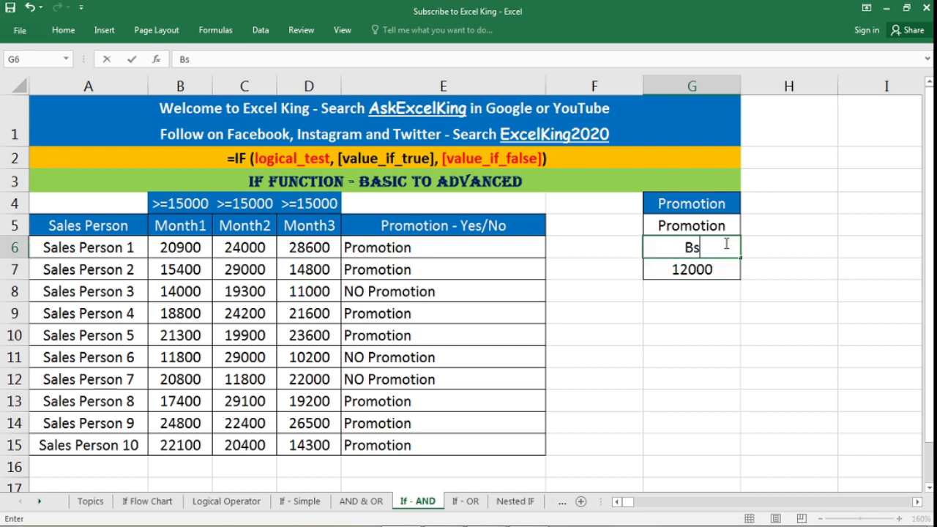
pyautogui.press('BackSpace')
pyautogui.write('est Luck')
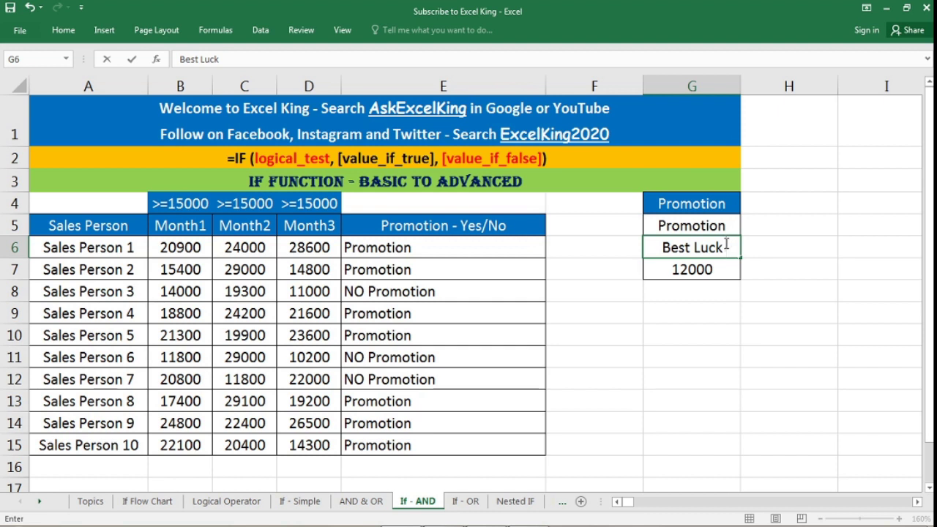
pyautogui.write(' for nex')
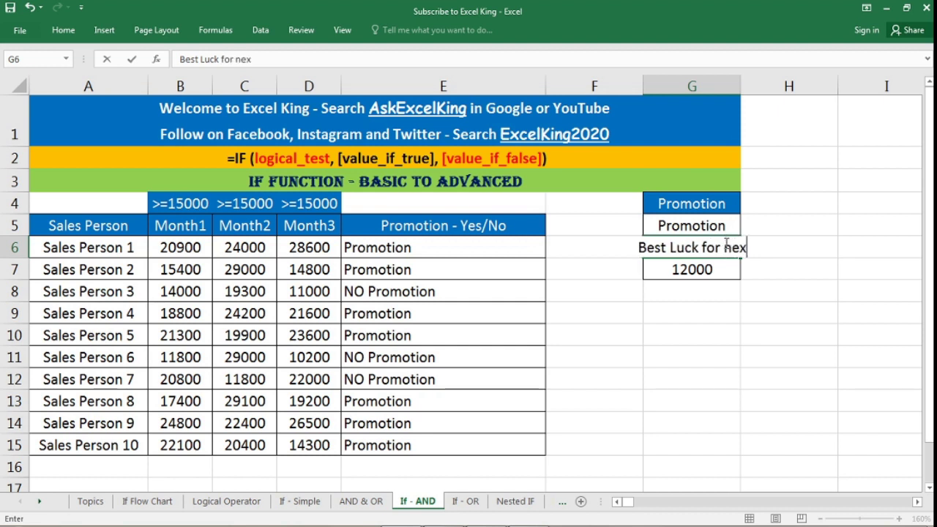
pyautogui.write('t time')
pyautogui.hotkey('ctrl', 'Return')
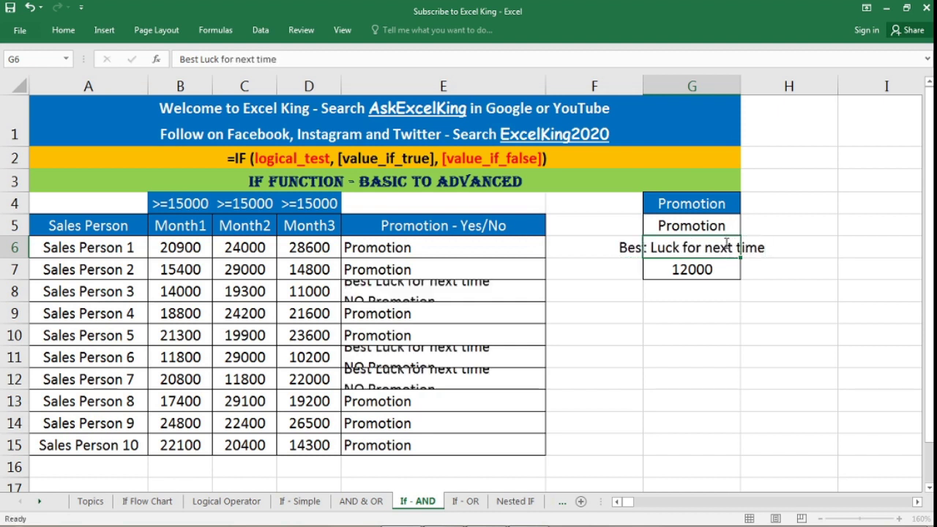
pyautogui.press('Up')
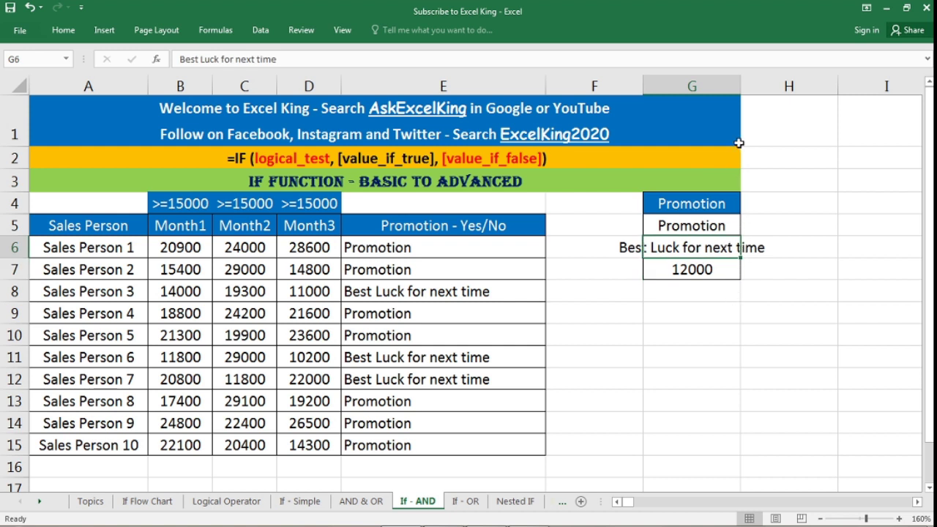
pyautogui.moveTo(740, 86); pyautogui.dragTo(805, 88)
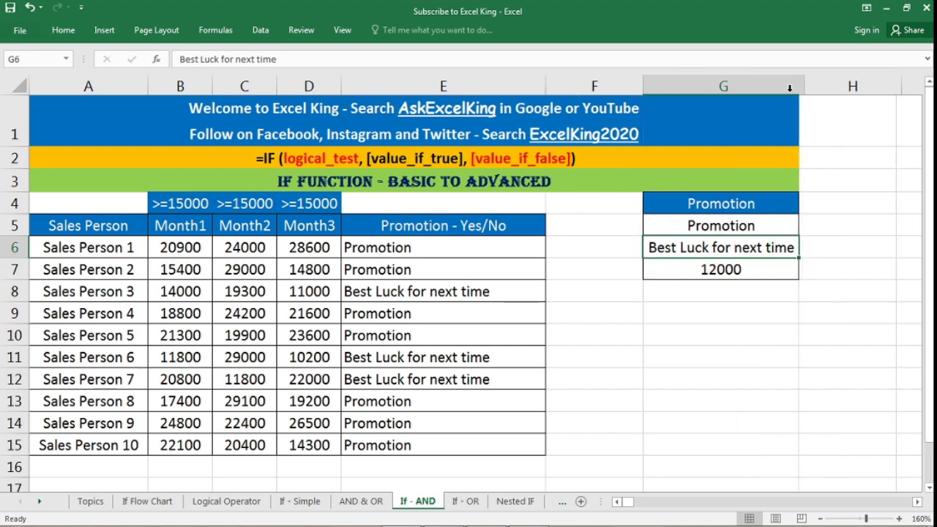
# - Examine the cell references in the IF-AND formula in E6 without changing it
pyautogui.click(444, 248)
pyautogui.doubleClick(443, 248)
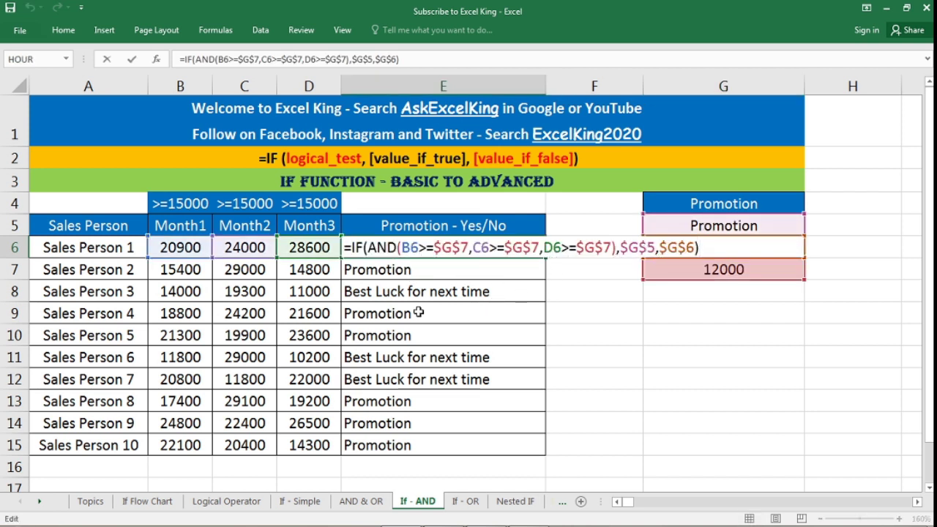
pyautogui.press('Escape')
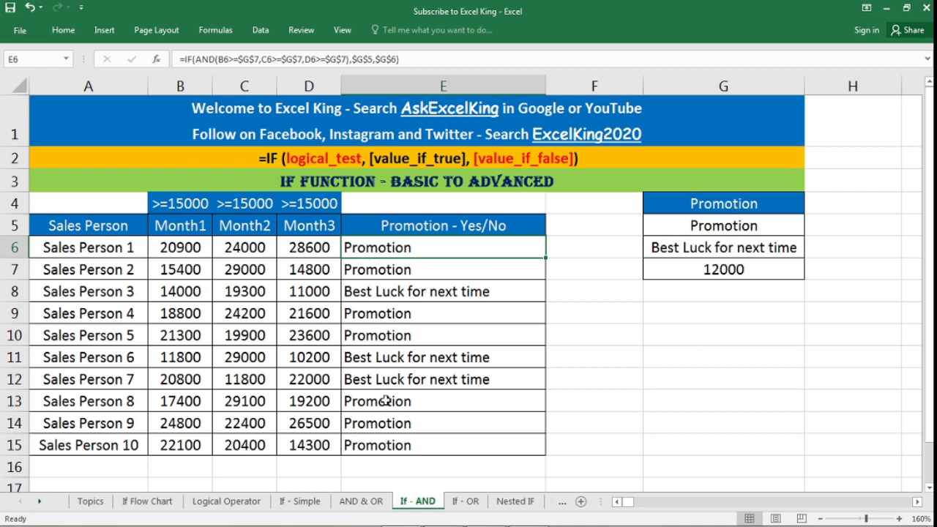
# - Switch to the If - OR sheet and review the sales persons and their Month1 to Month3 sales
pyautogui.hotkey('ctrl', 'pagedown')
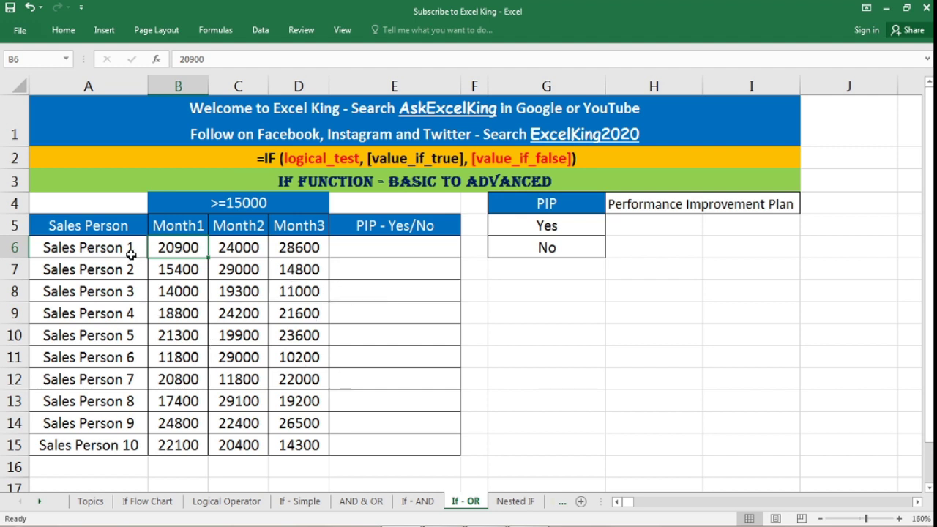
pyautogui.moveTo(130, 253); pyautogui.dragTo(119, 445)
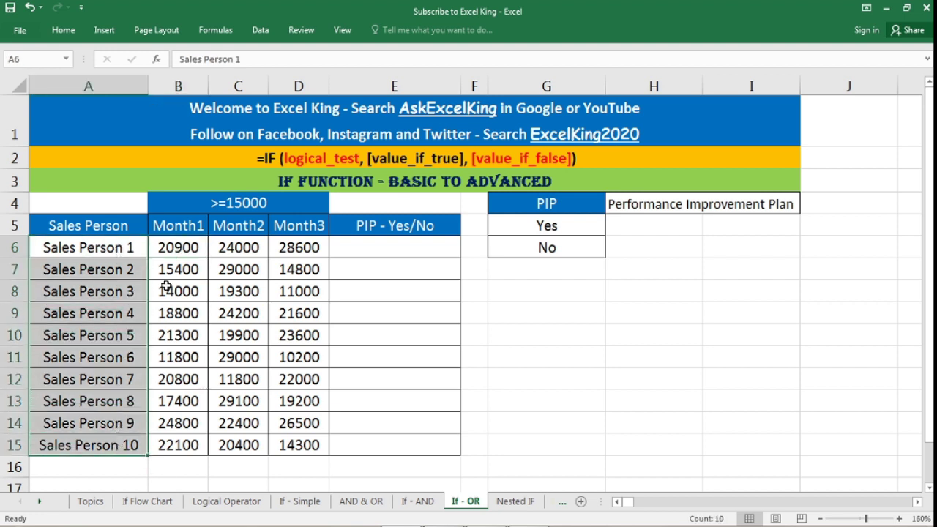
pyautogui.moveTo(172, 247); pyautogui.dragTo(175, 444)
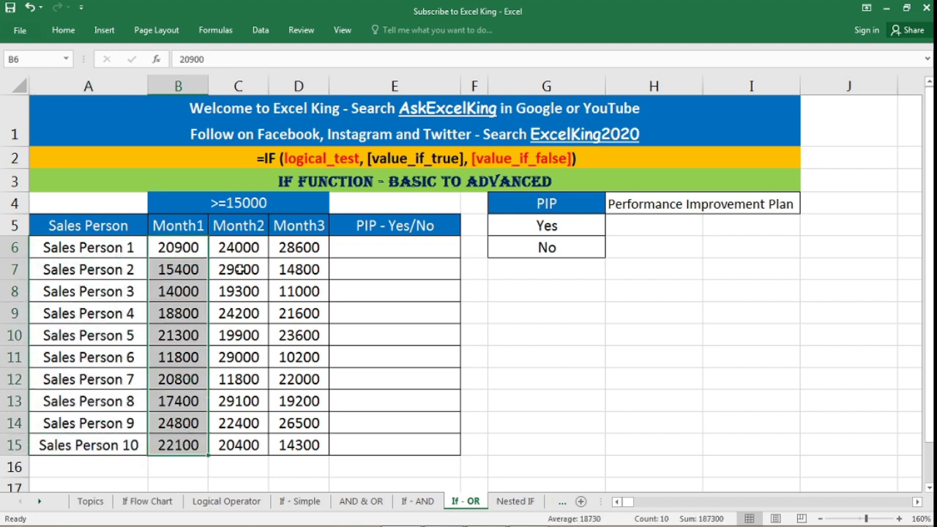
pyautogui.moveTo(250, 241); pyautogui.dragTo(251, 443)
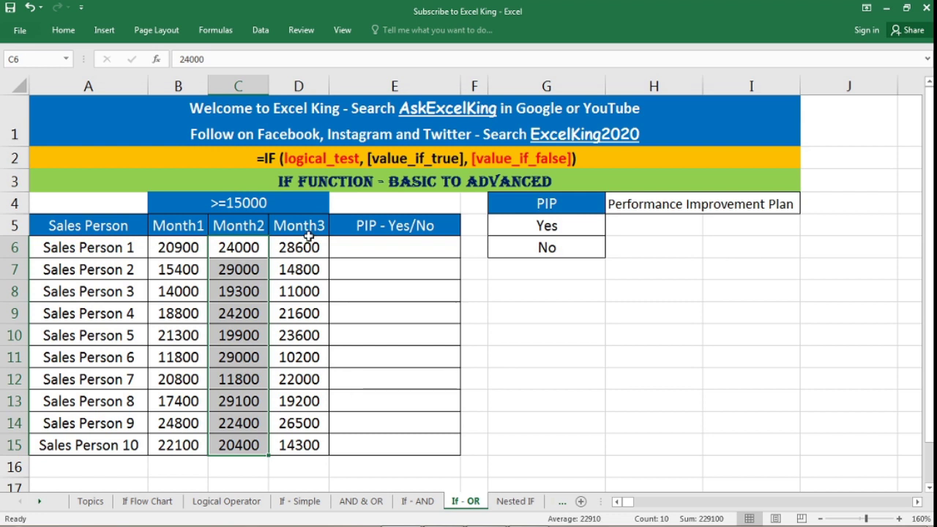
pyautogui.moveTo(307, 248); pyautogui.dragTo(298, 443)
# - Examine Sales Person 1's sales for all three months and the PIP headings in E5 and G4
pyautogui.click(132, 251)
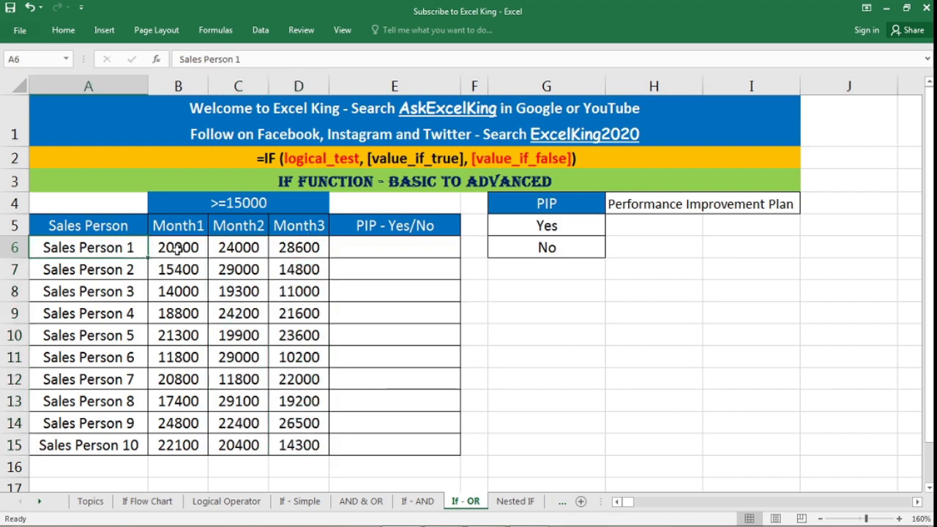
pyautogui.click(177, 249)
pyautogui.click(234, 249)
pyautogui.click(285, 249)
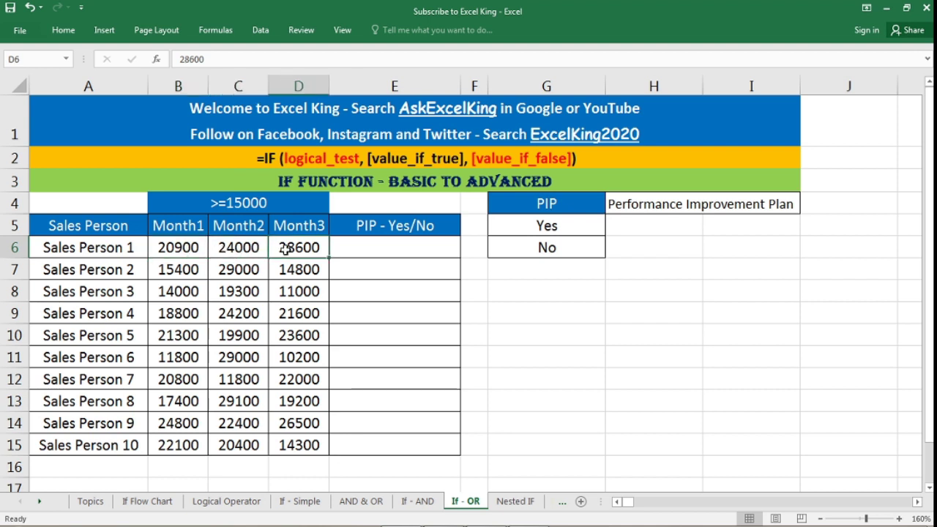
pyautogui.click(224, 249)
pyautogui.click(184, 249)
pyautogui.click(238, 248)
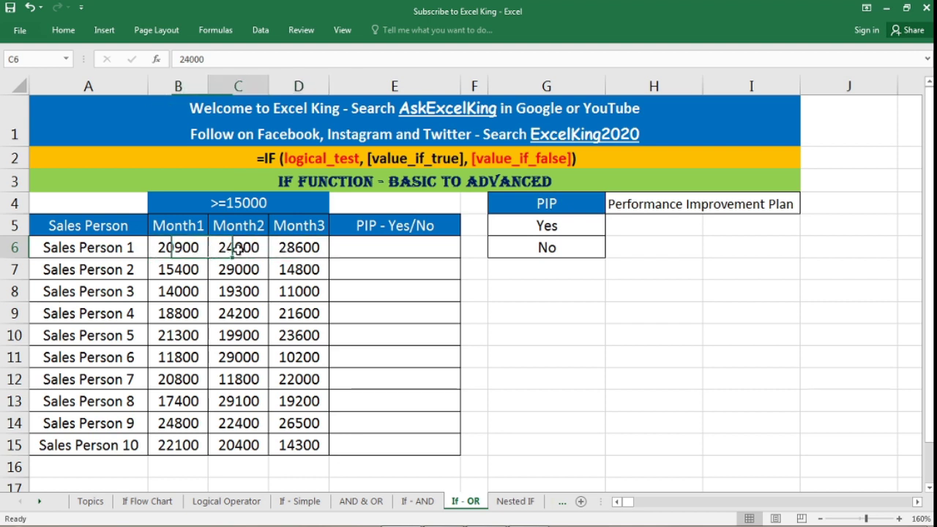
pyautogui.click(292, 249)
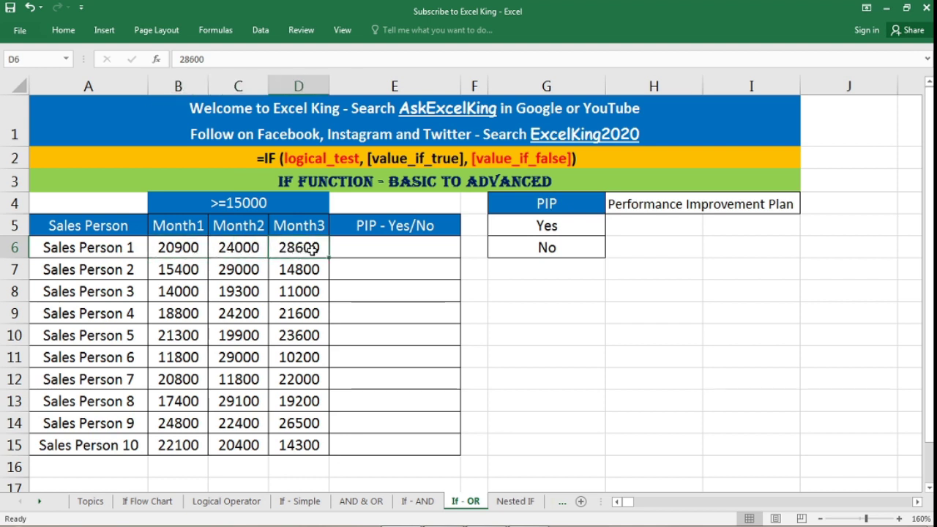
pyautogui.click(404, 243)
pyautogui.click(401, 227)
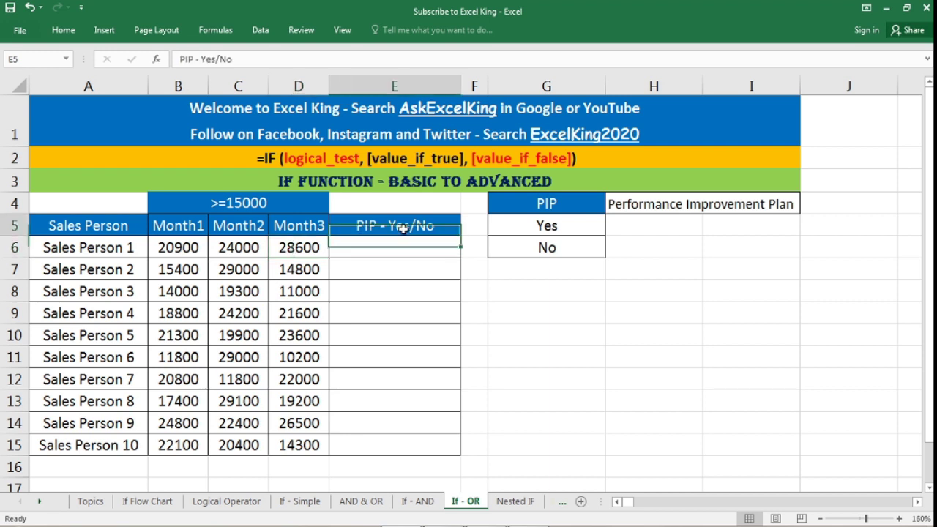
pyautogui.click(554, 205)
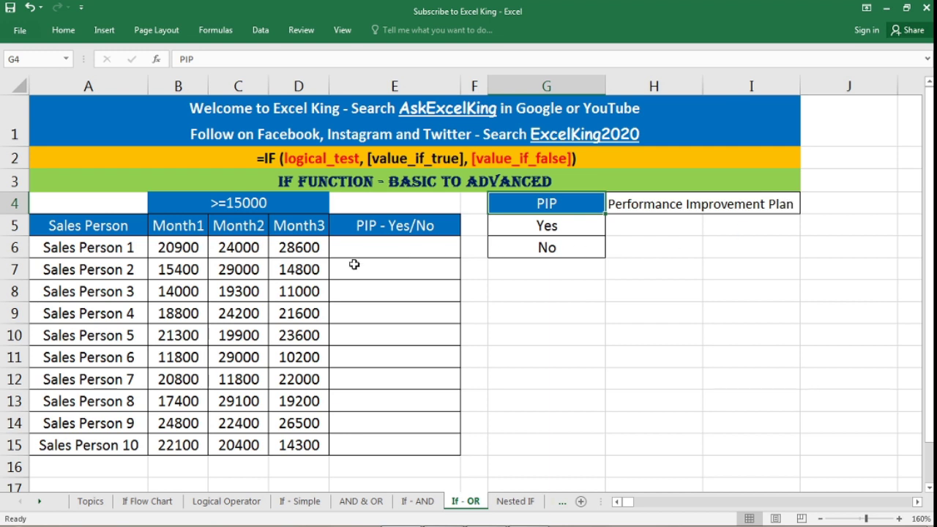
# - Compare the monthly sales of Sales Persons 2, 3 and 4 with the >=15000 criterion in row 4
pyautogui.click(307, 269)
pyautogui.moveTo(178, 291); pyautogui.dragTo(282, 291)
pyautogui.click(251, 203)
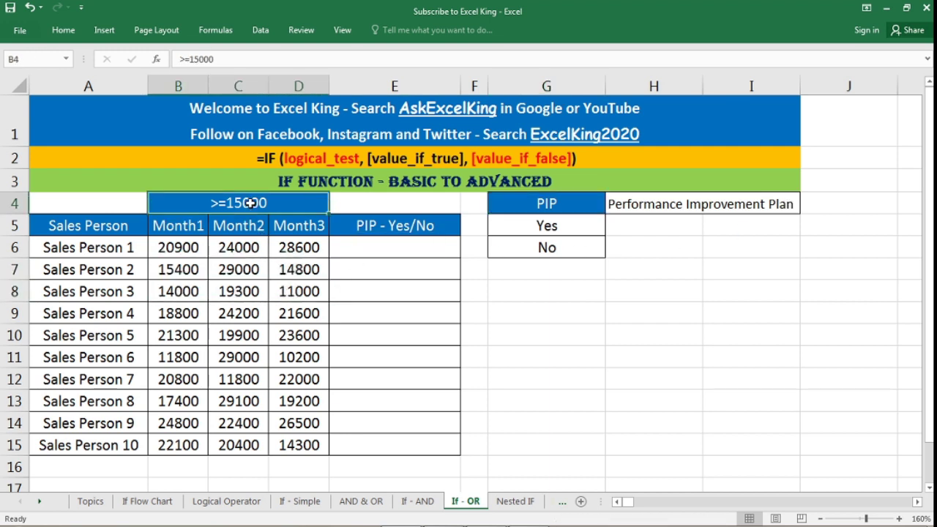
pyautogui.click(187, 291)
pyautogui.click(240, 292)
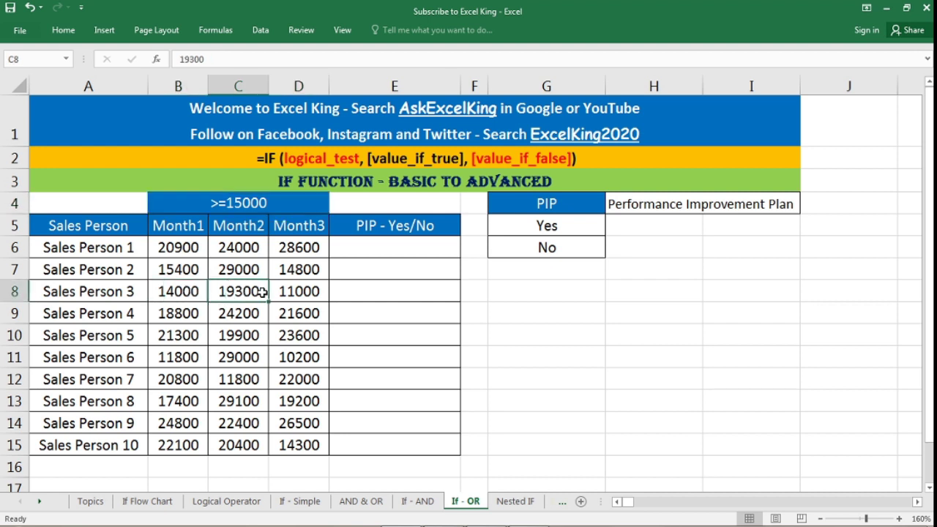
pyautogui.click(301, 290)
pyautogui.click(256, 291)
pyautogui.click(183, 313)
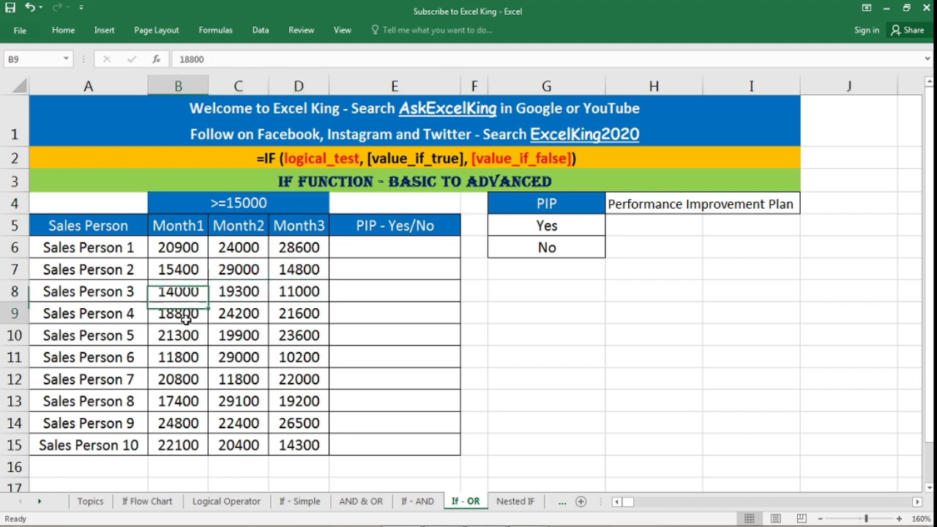
pyautogui.click(243, 313)
pyautogui.click(322, 315)
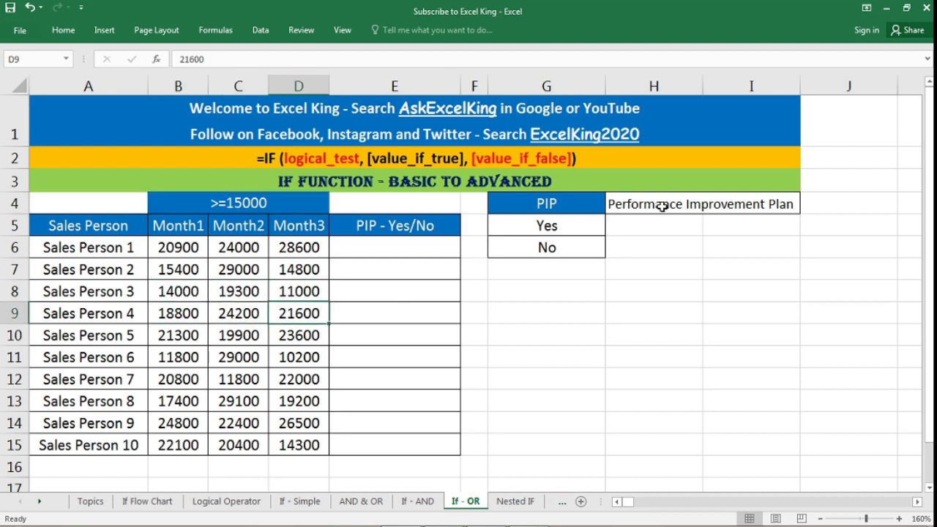
# - Widen column F to leave more space beside the PIP column and enter the threshold 15000 in G8
pyautogui.click(692, 250)
pyautogui.click(743, 251)
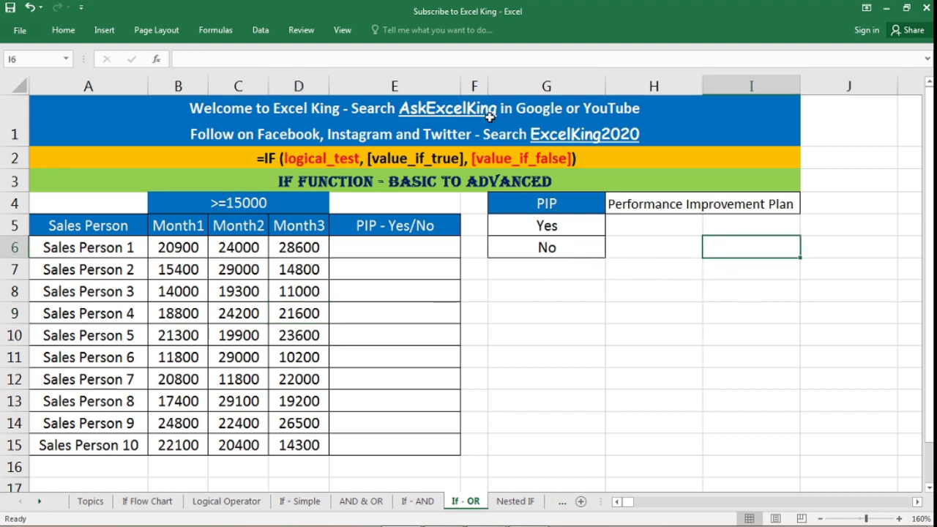
pyautogui.moveTo(488, 89); pyautogui.dragTo(601, 86)
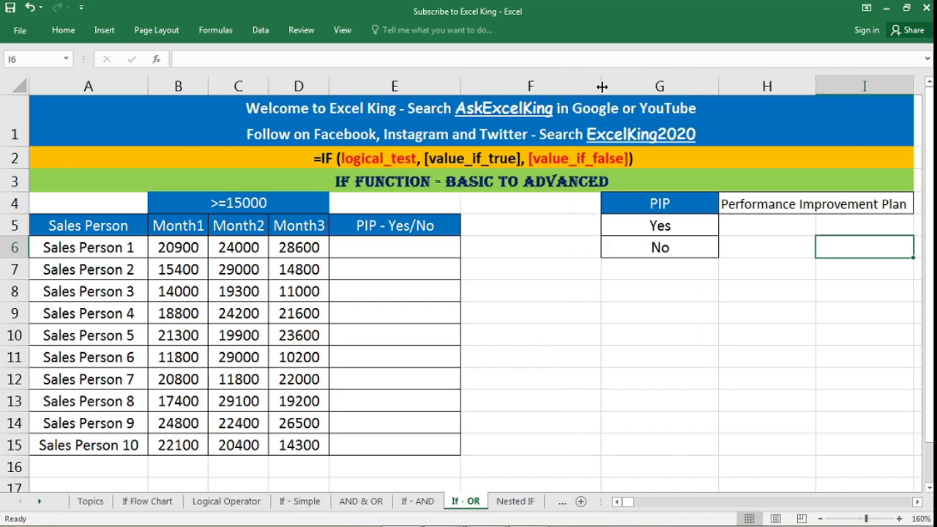
pyautogui.click(659, 297)
pyautogui.write('15000')
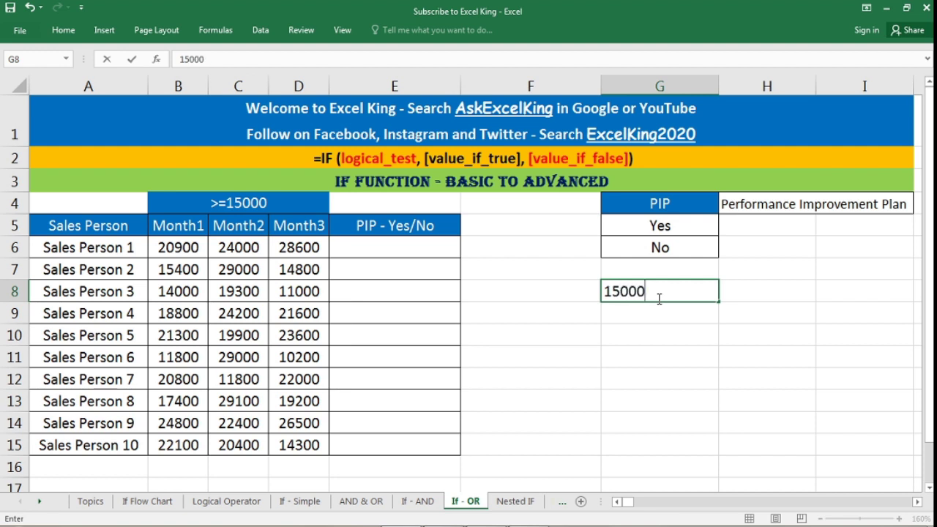
pyautogui.press('Return')
pyautogui.click(658, 293)
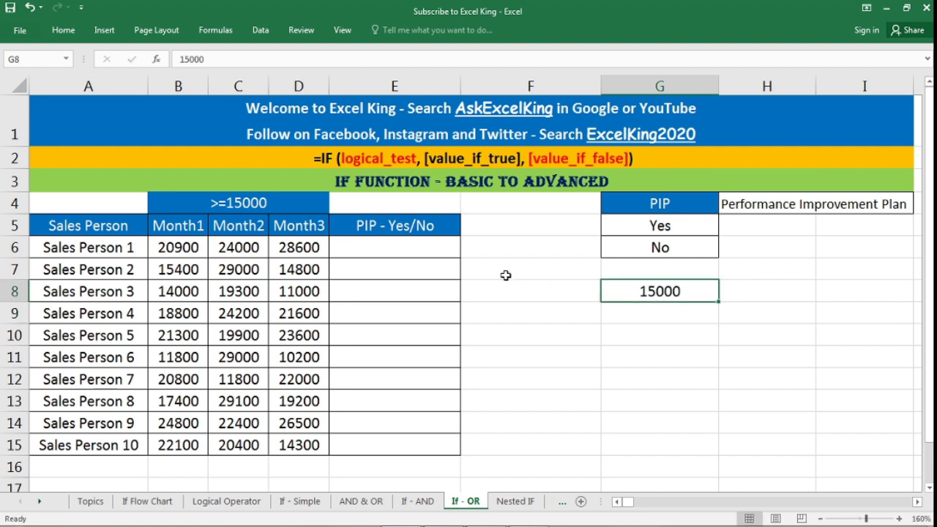
# - Start an OR formula in E6 with the first test B6>=$G$8, using an absolute reference to the threshold
pyautogui.click(438, 250)
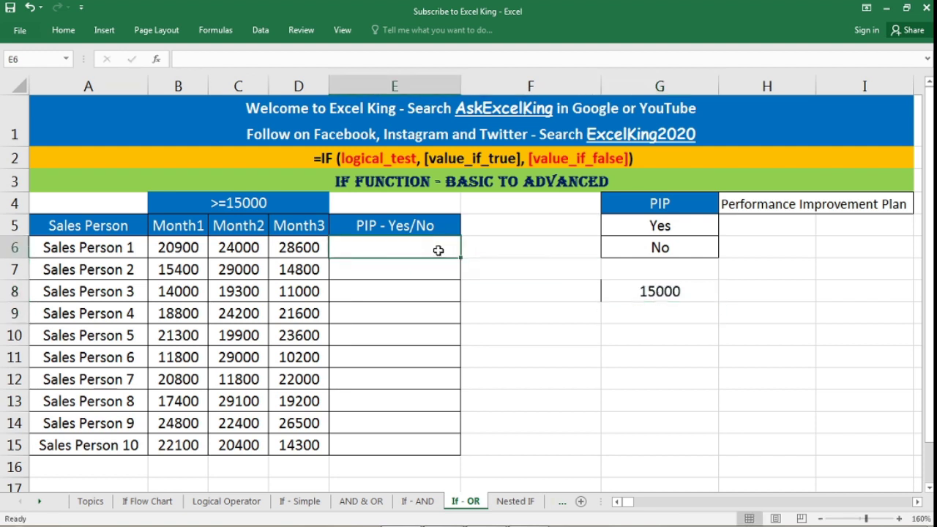
pyautogui.write('=or')
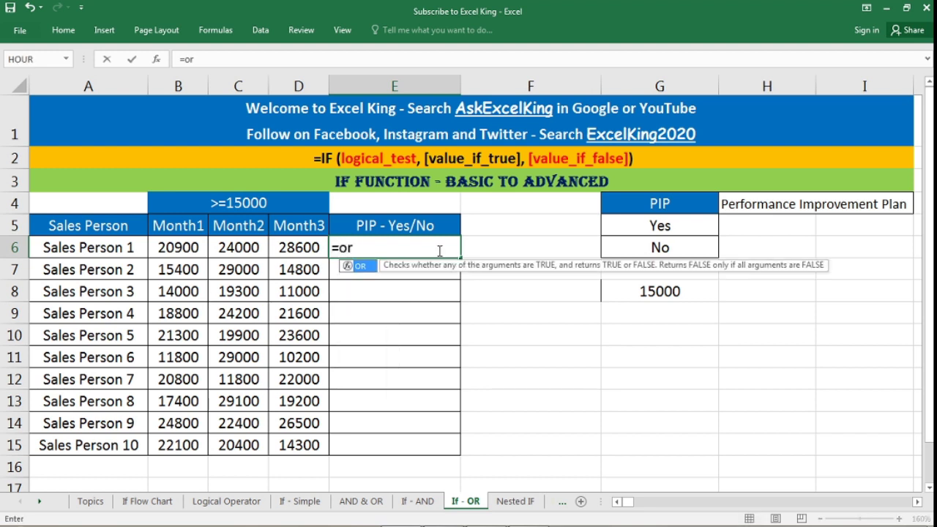
pyautogui.press('Tab')
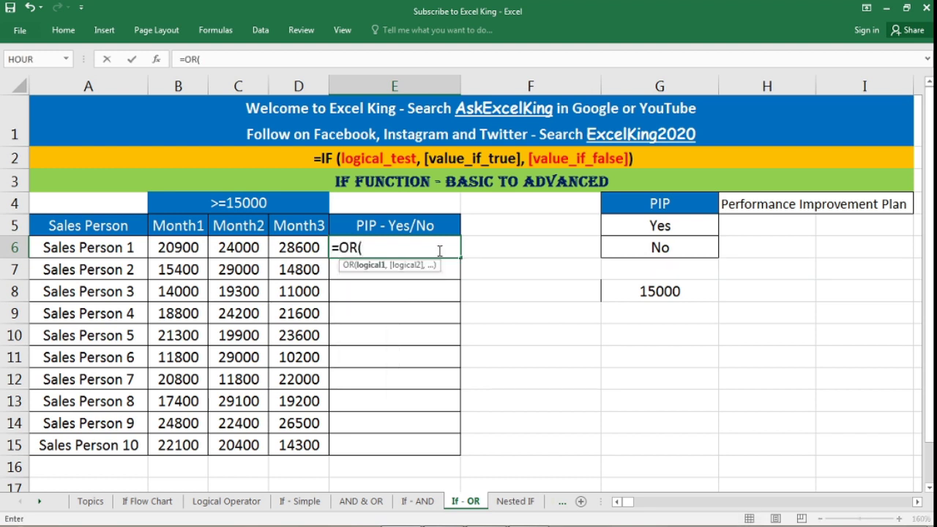
pyautogui.click(190, 248)
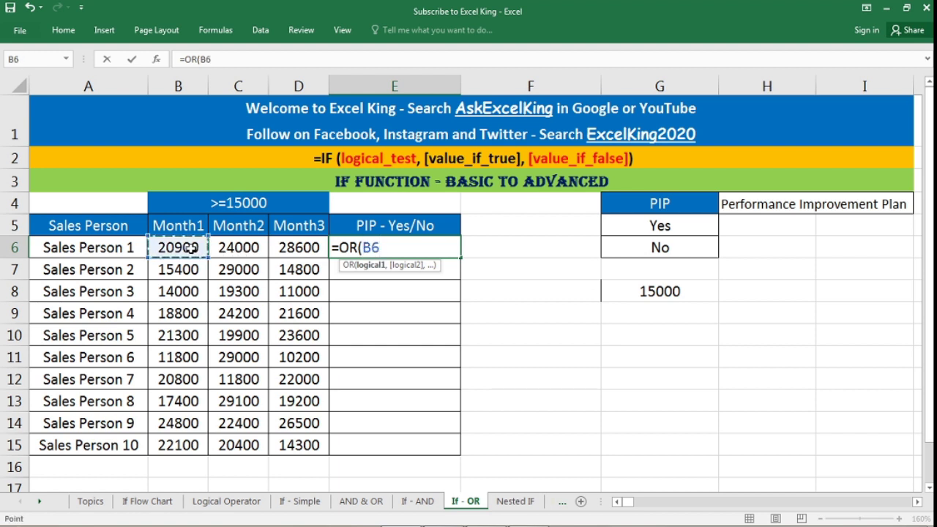
pyautogui.write('>=')
pyautogui.click(679, 293)
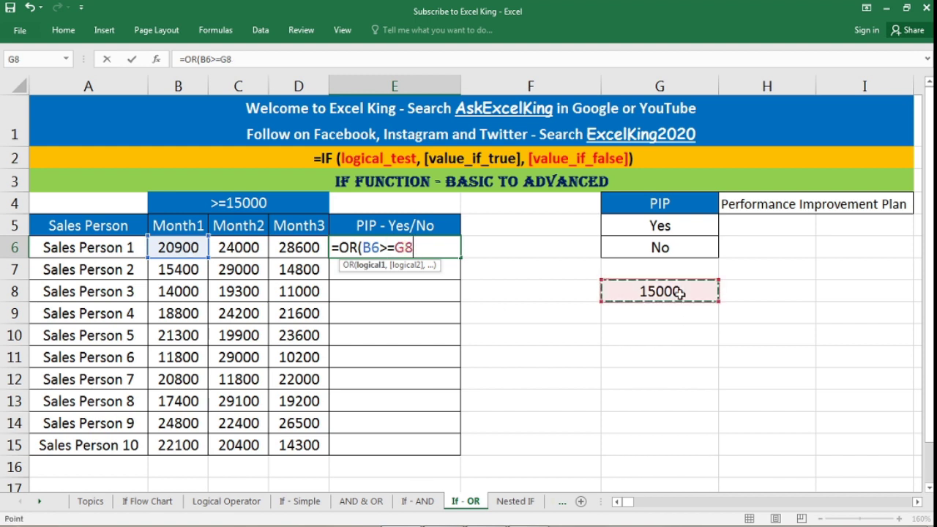
pyautogui.write(',')
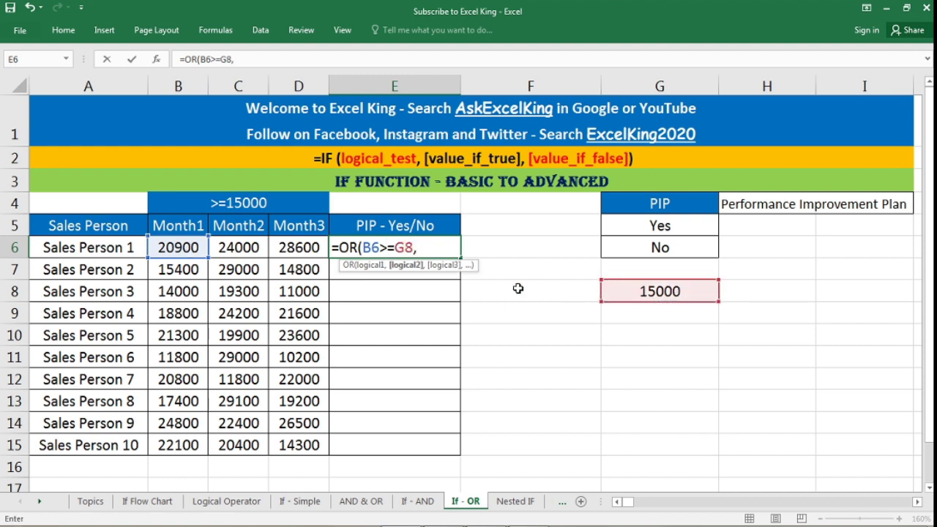
pyautogui.press('BackSpace')
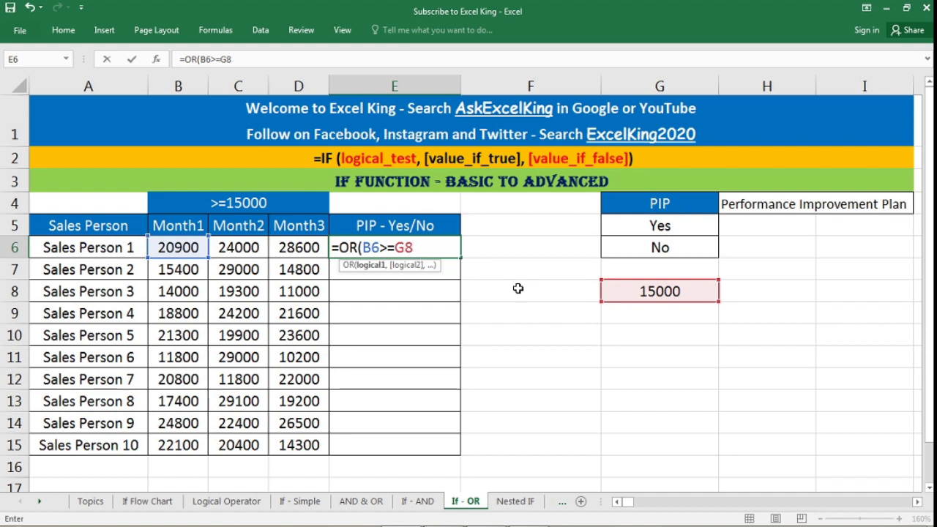
pyautogui.press('F4')
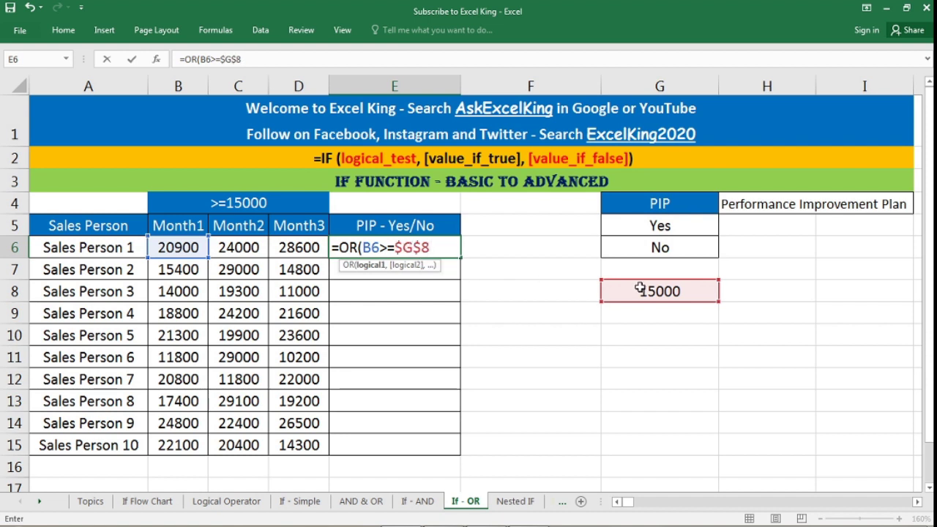
pyautogui.write(',')
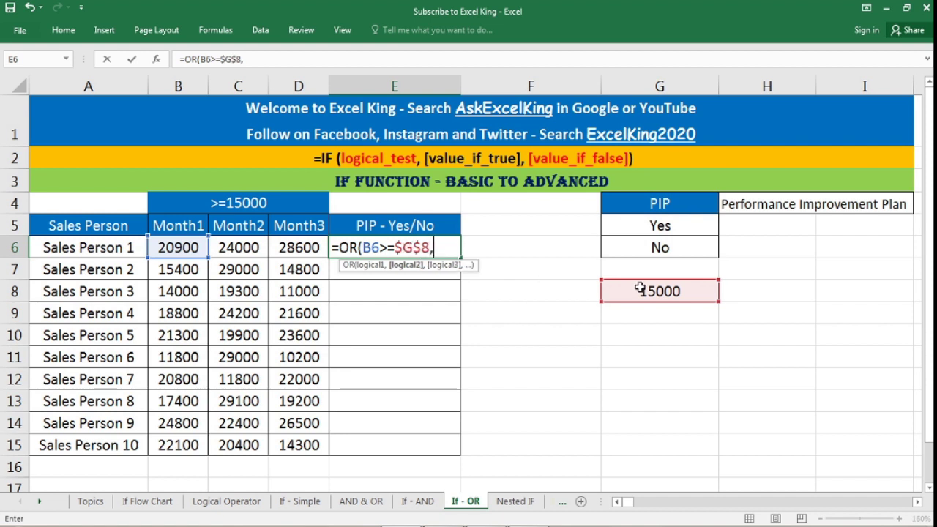
# - Add C6>=$G$8 as the second test of the OR formula in E6
pyautogui.click(243, 248)
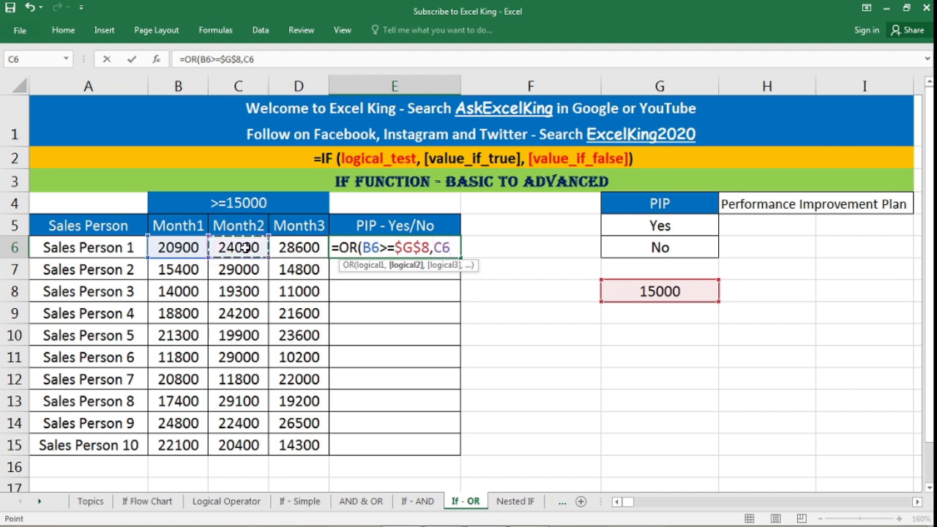
pyautogui.write('>=')
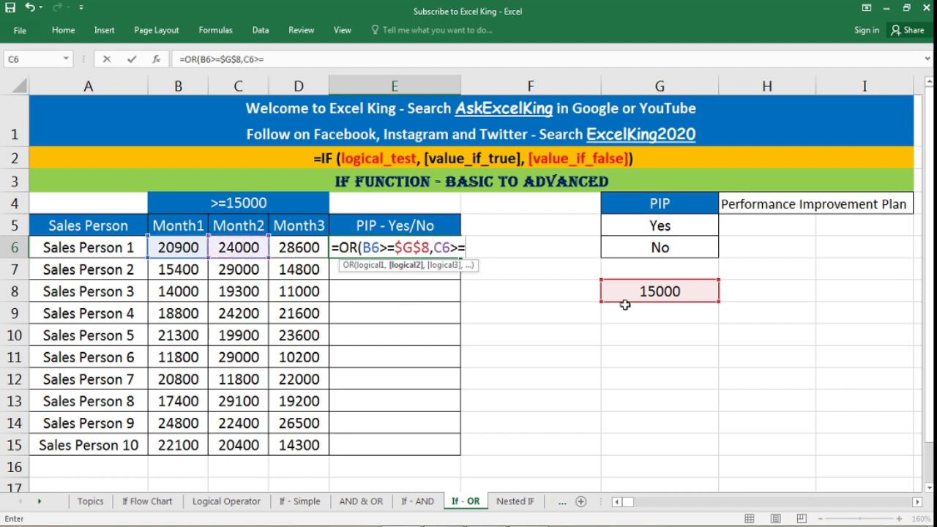
pyautogui.click(648, 292)
pyautogui.press('F4')
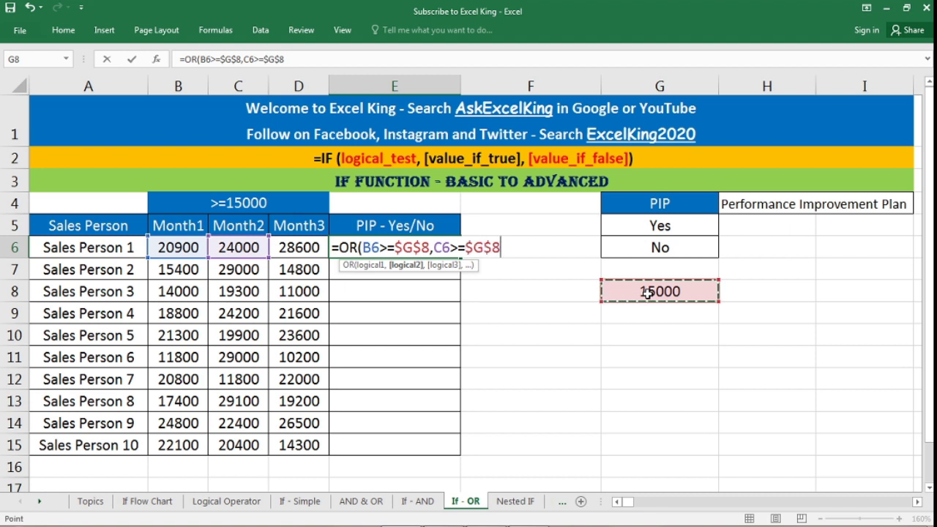
pyautogui.write(',')
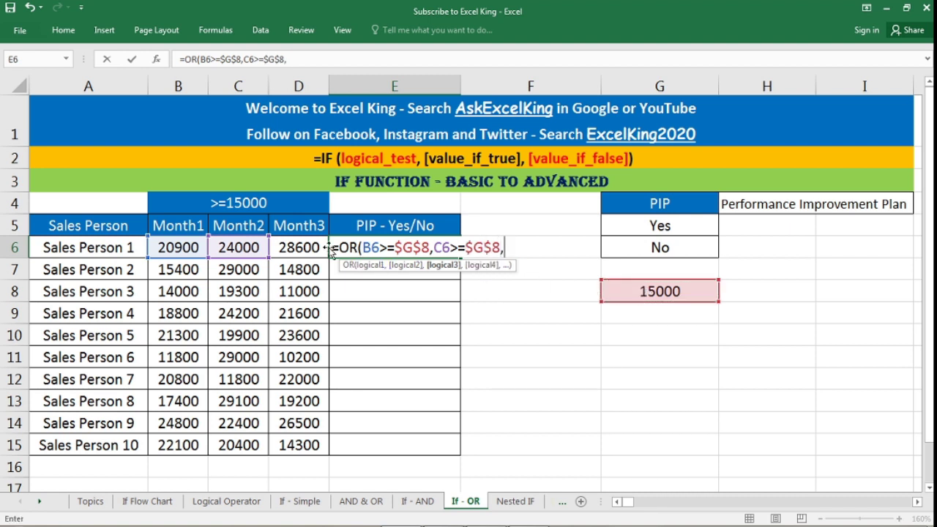
# - Add D6>=$G$8 as the third test and complete the OR formula in E6
pyautogui.click(305, 243)
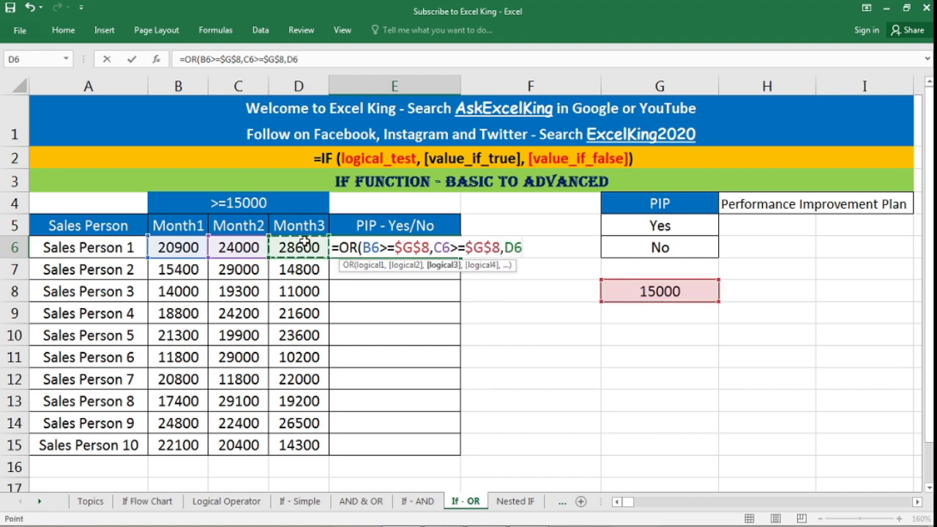
pyautogui.write('>')
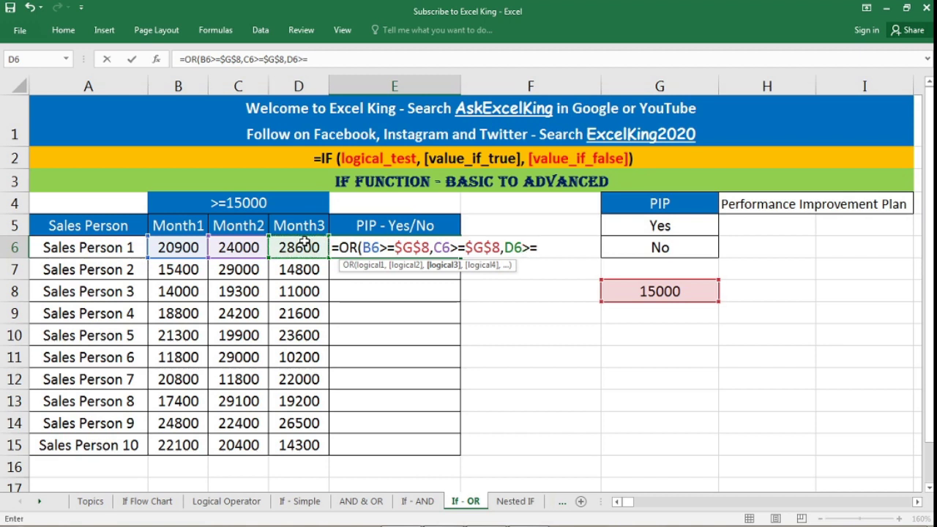
pyautogui.write('=')
pyautogui.click(626, 293)
pyautogui.press('F4')
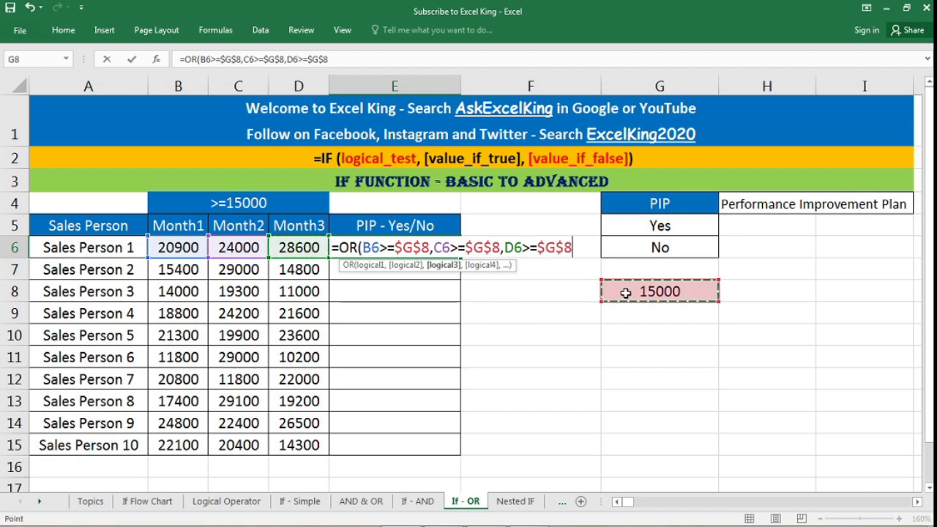
pyautogui.press('Return')
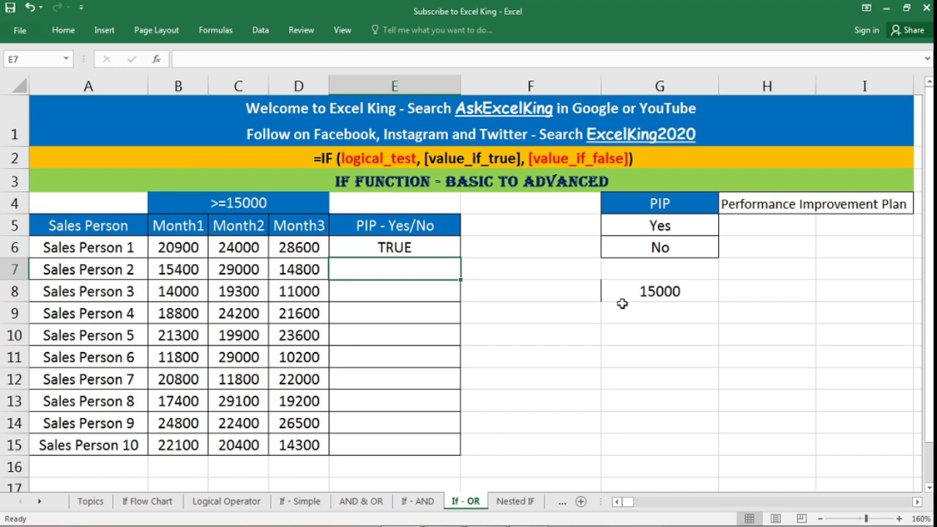
# - Fill the OR formula from E6 down through E15 for all ten sales persons
pyautogui.click(458, 254)
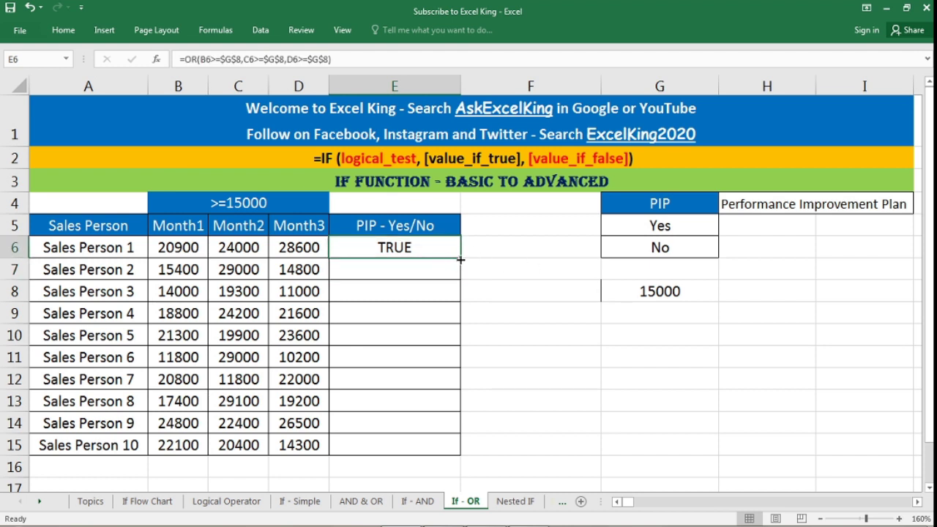
pyautogui.moveTo(461, 258); pyautogui.dragTo(454, 447)
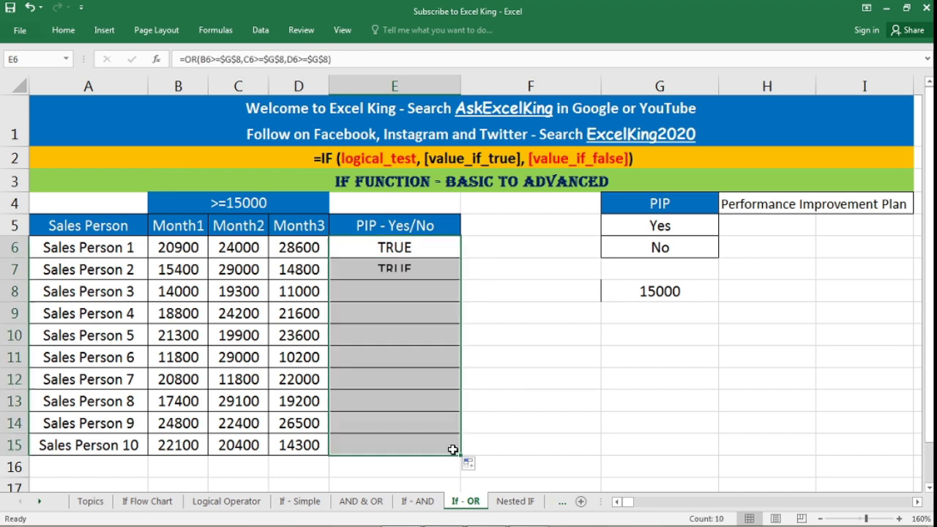
pyautogui.moveTo(429, 247); pyautogui.dragTo(427, 442)
pyautogui.click(423, 246)
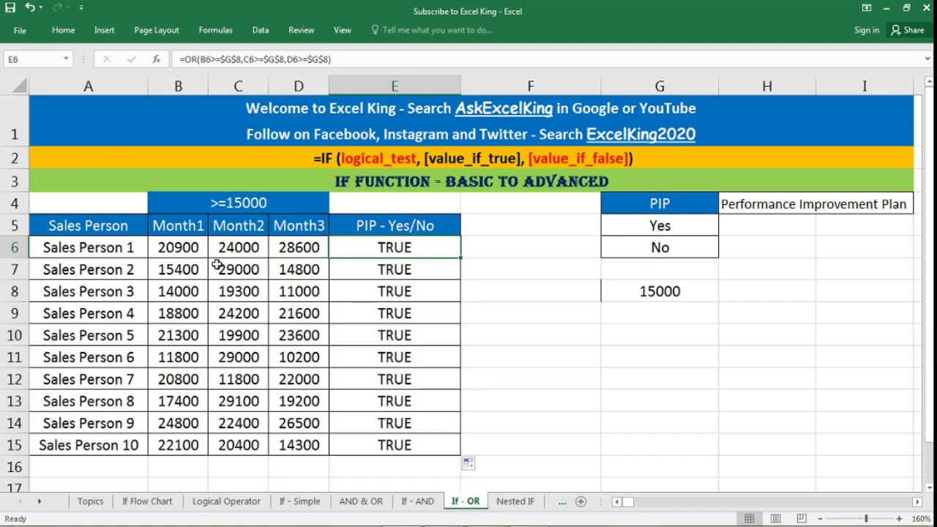
# - Compare the monthly sales of several sales persons with the >=15000 criterion and their OR results in column E
pyautogui.moveTo(185, 251); pyautogui.dragTo(276, 251)
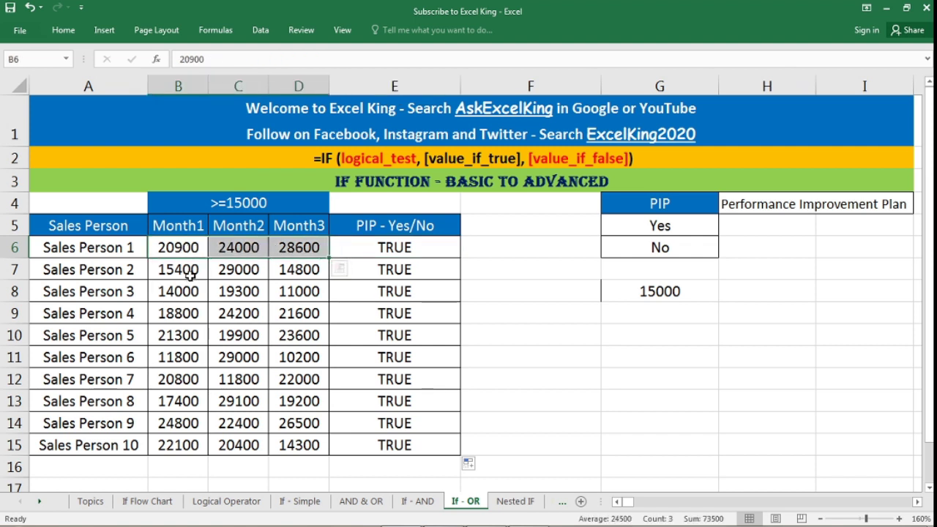
pyautogui.moveTo(188, 270); pyautogui.dragTo(286, 266)
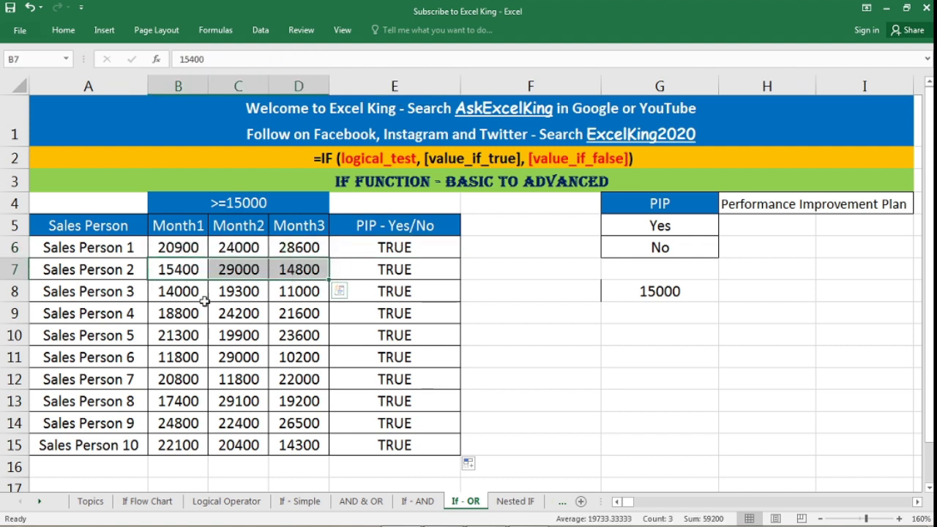
pyautogui.moveTo(199, 306); pyautogui.dragTo(297, 296)
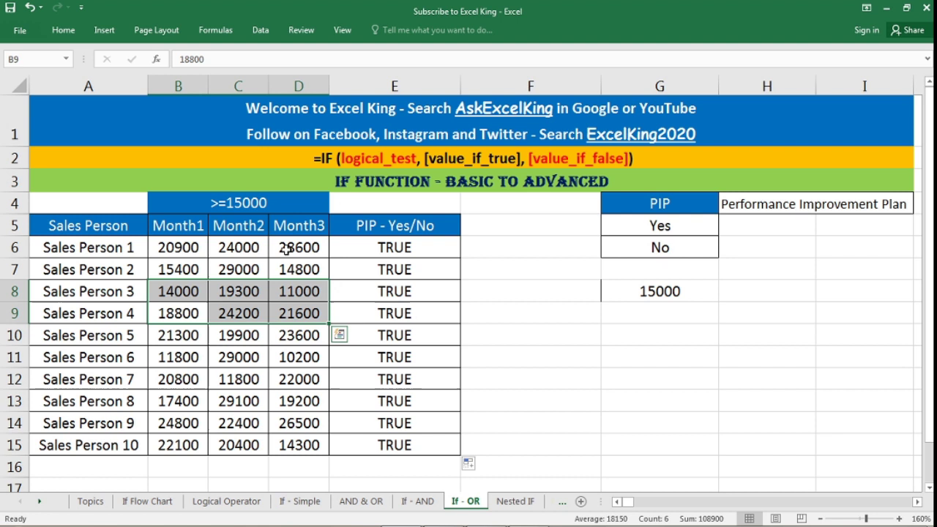
pyautogui.click(261, 202)
pyautogui.moveTo(236, 268); pyautogui.dragTo(284, 270)
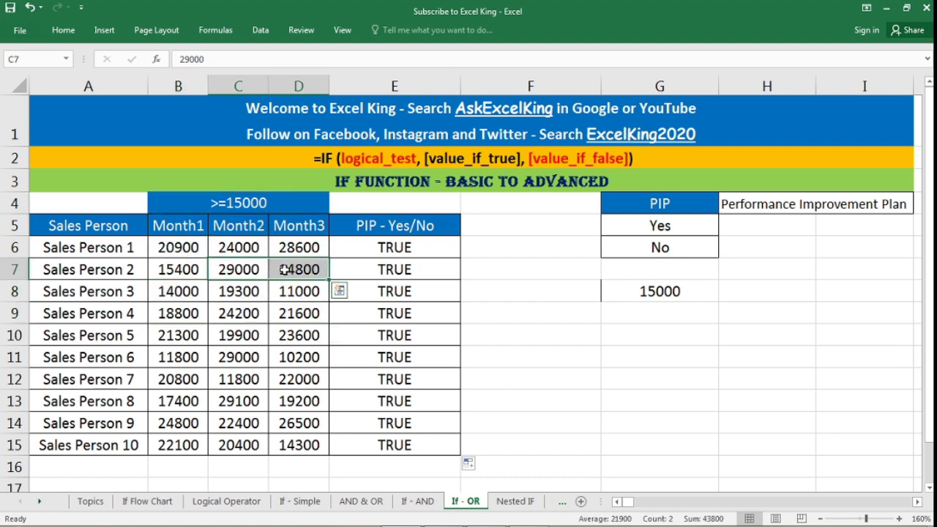
pyautogui.click(187, 269)
pyautogui.click(400, 268)
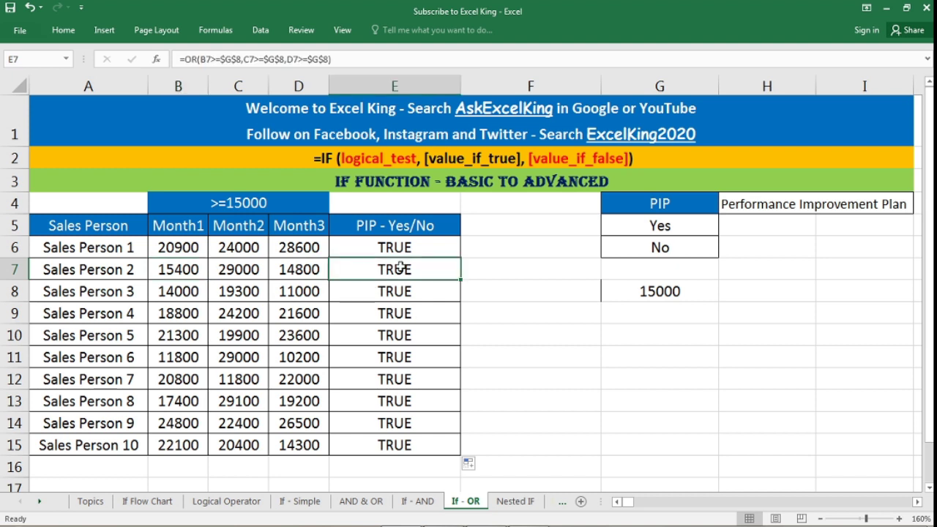
pyautogui.moveTo(412, 250); pyautogui.dragTo(417, 443)
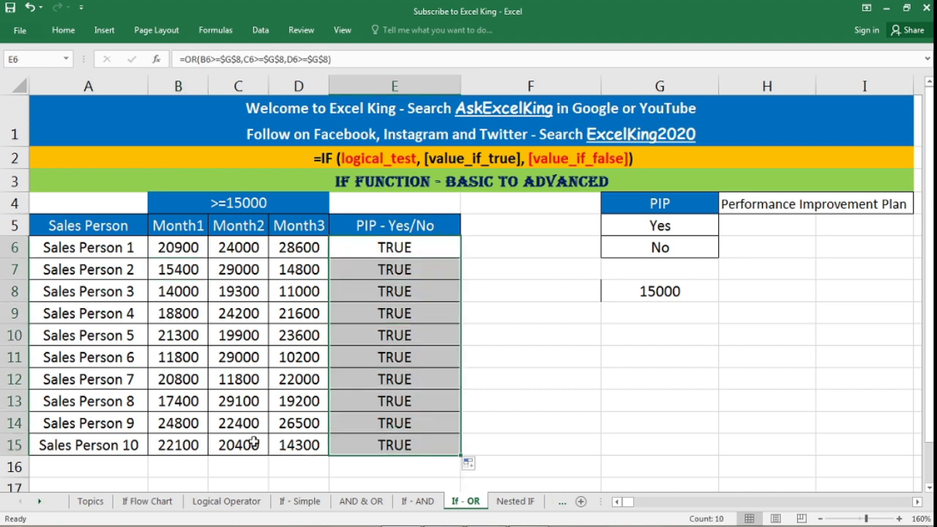
pyautogui.moveTo(200, 448); pyautogui.dragTo(275, 448)
pyautogui.moveTo(192, 421); pyautogui.dragTo(273, 422)
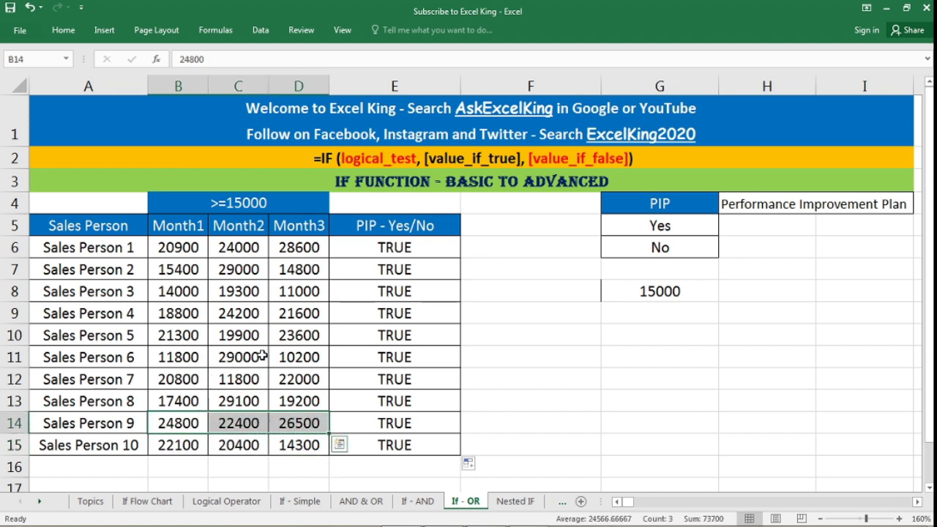
# - Change Sales Person 6's Month2 sales in C11 to 9000 and check the OR result in E11 against the row's sales
pyautogui.doubleClick(227, 357)
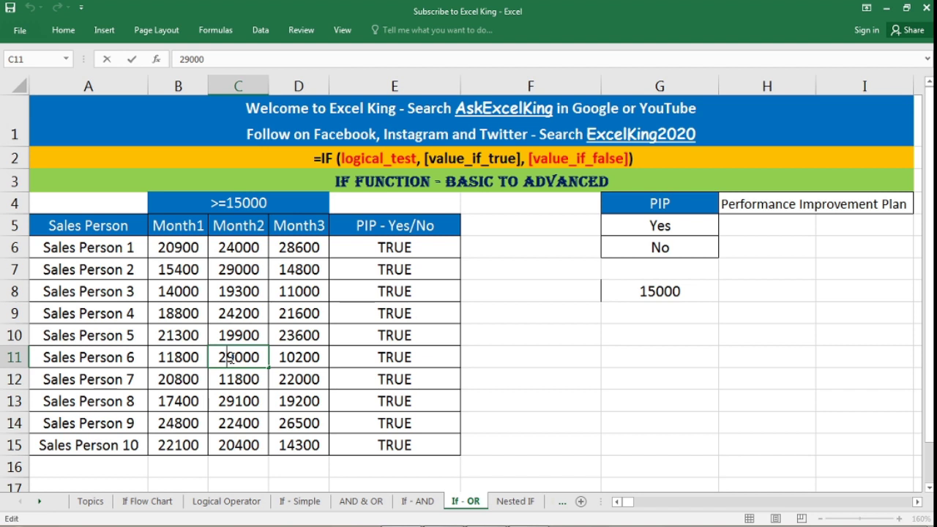
pyautogui.press('BackSpace')
pyautogui.press('Return')
pyautogui.click(229, 357)
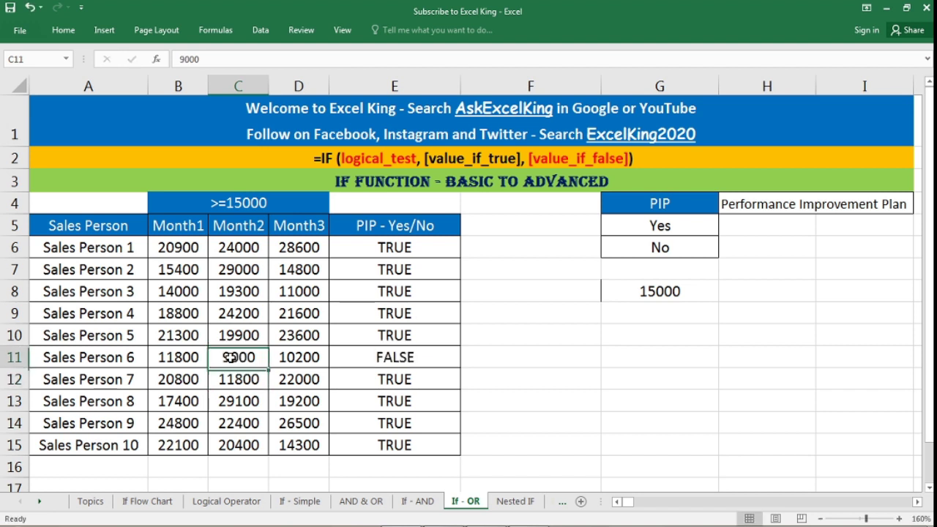
pyautogui.click(202, 357)
pyautogui.moveTo(201, 356); pyautogui.dragTo(300, 357)
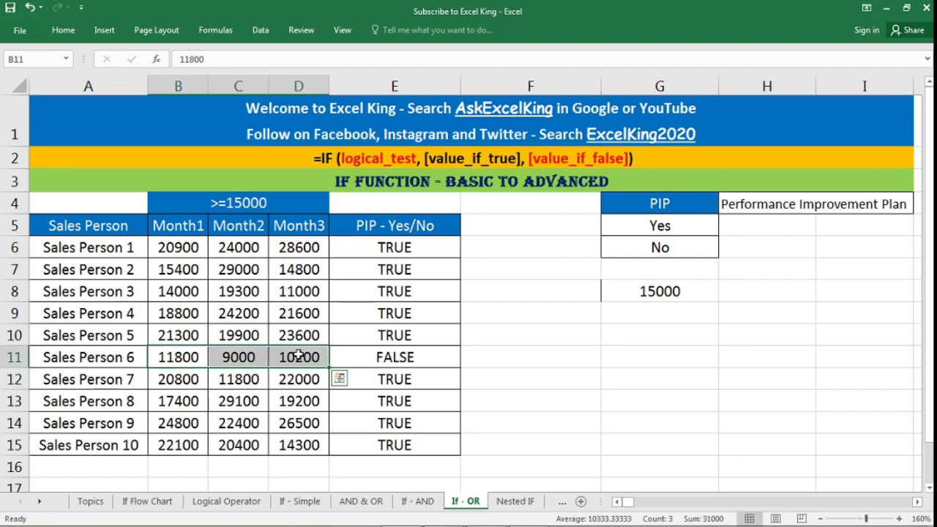
pyautogui.click(413, 357)
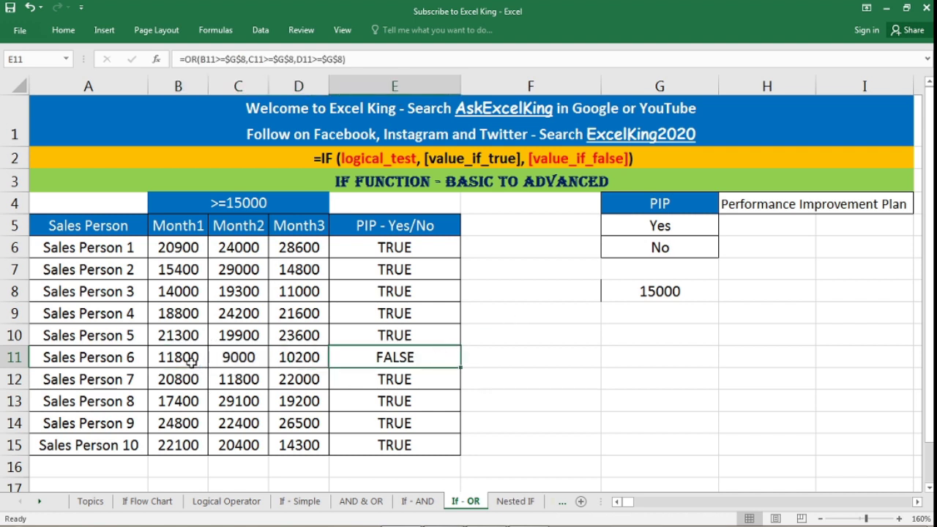
# - Set Sales Person 4's Month2 sales in C9 to 8200
pyautogui.moveTo(191, 360); pyautogui.dragTo(313, 358)
pyautogui.click(423, 357)
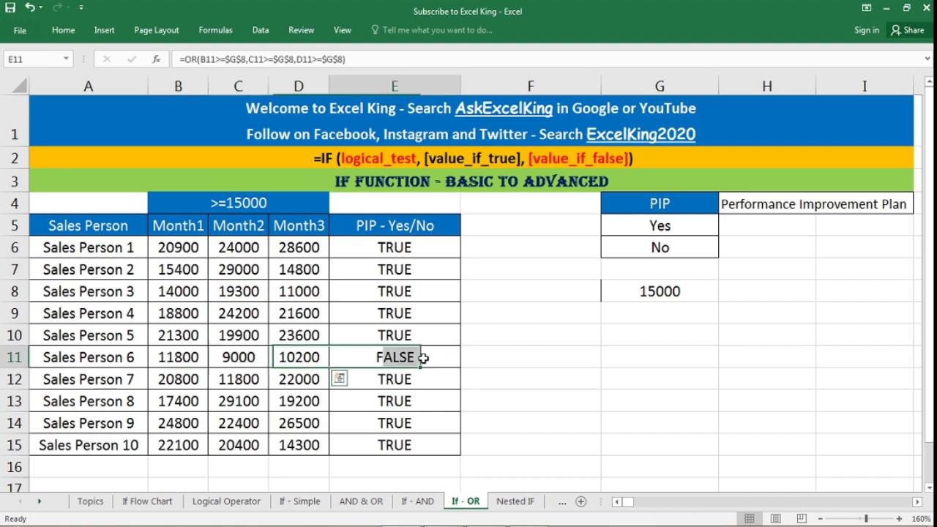
pyautogui.doubleClick(231, 313)
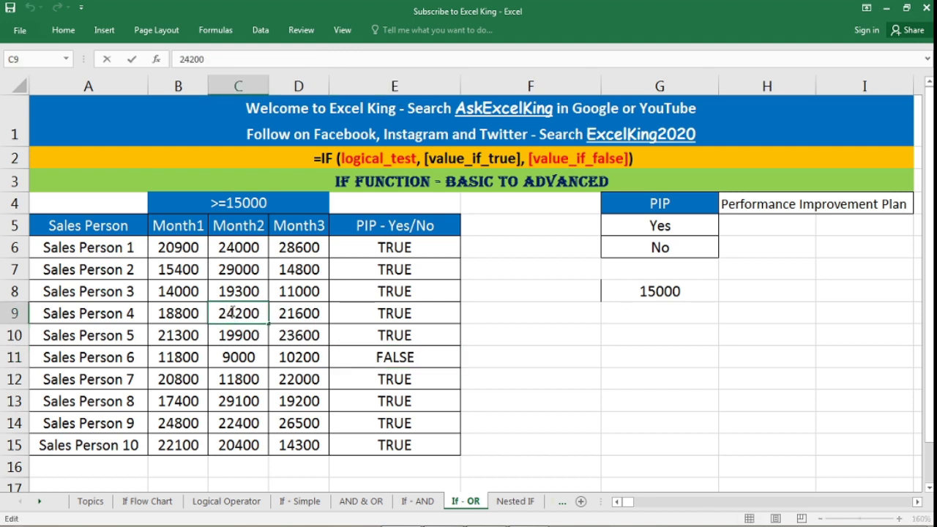
pyautogui.press('BackSpace')
pyautogui.press('BackSpace')
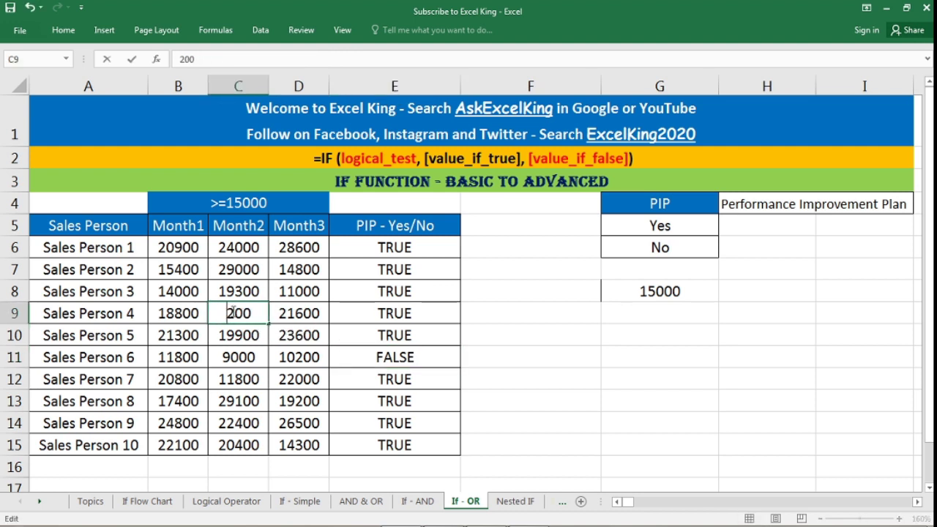
pyautogui.write('8')
pyautogui.press('Return')
pyautogui.click(230, 313)
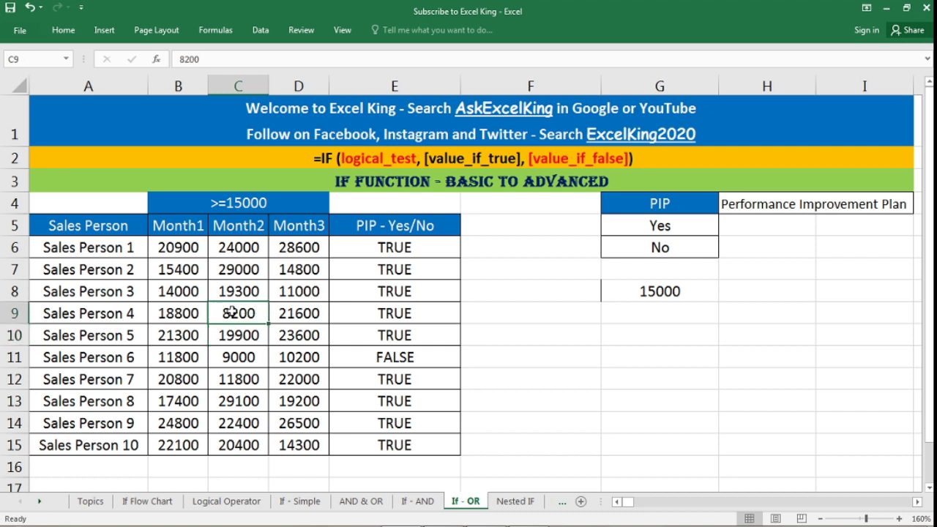
# - Set Sales Person 4's Month1 sales in B9 to 8800
pyautogui.click(292, 316)
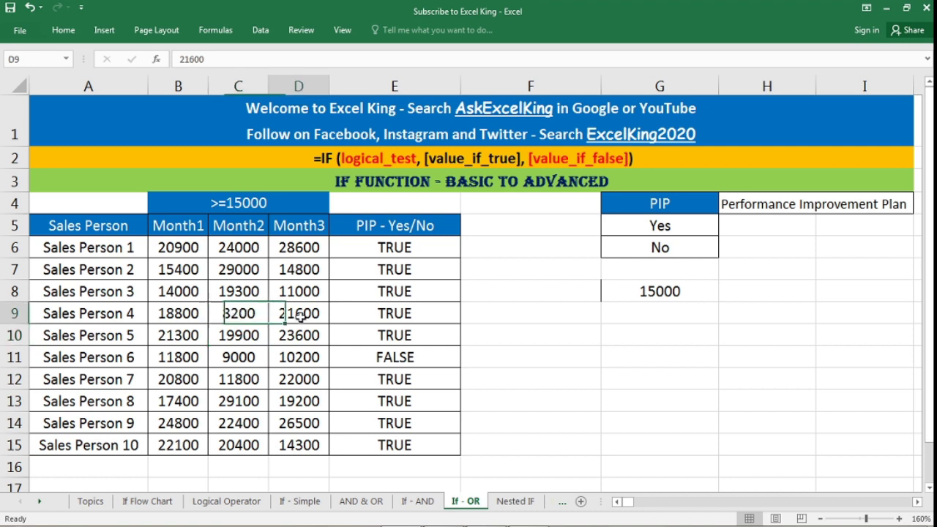
pyautogui.click(184, 316)
pyautogui.doubleClick(167, 313)
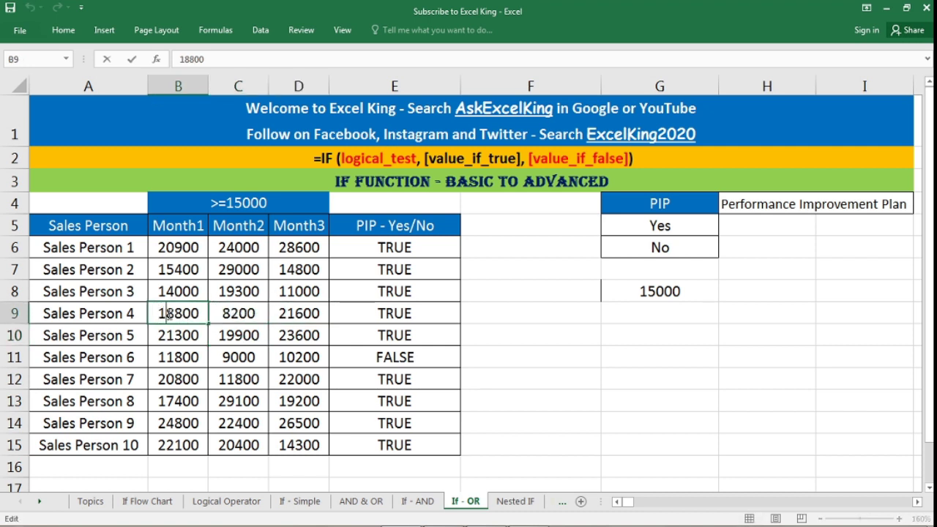
pyautogui.press('BackSpace')
pyautogui.click(306, 312)
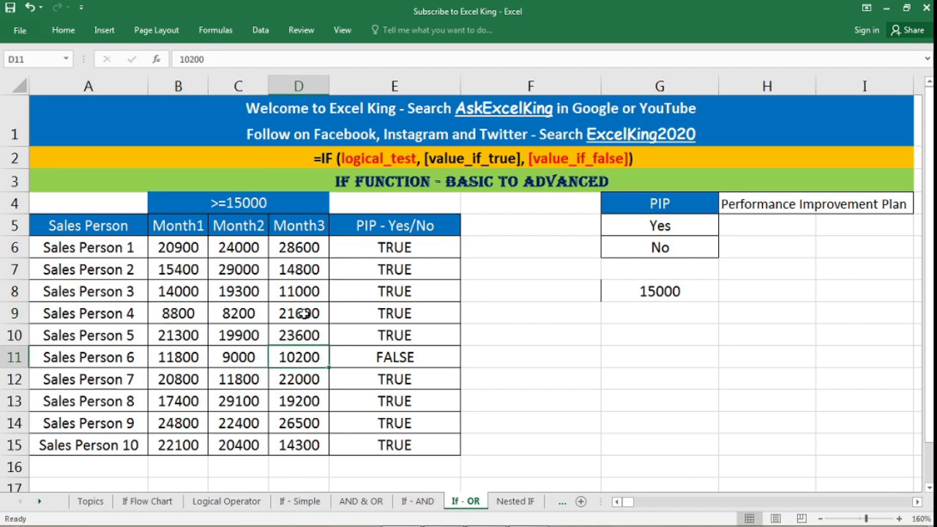
# - Set Sales Person 4's Month3 sales in D9 to 7600 and check the OR result in E9
pyautogui.doubleClick(302, 312)
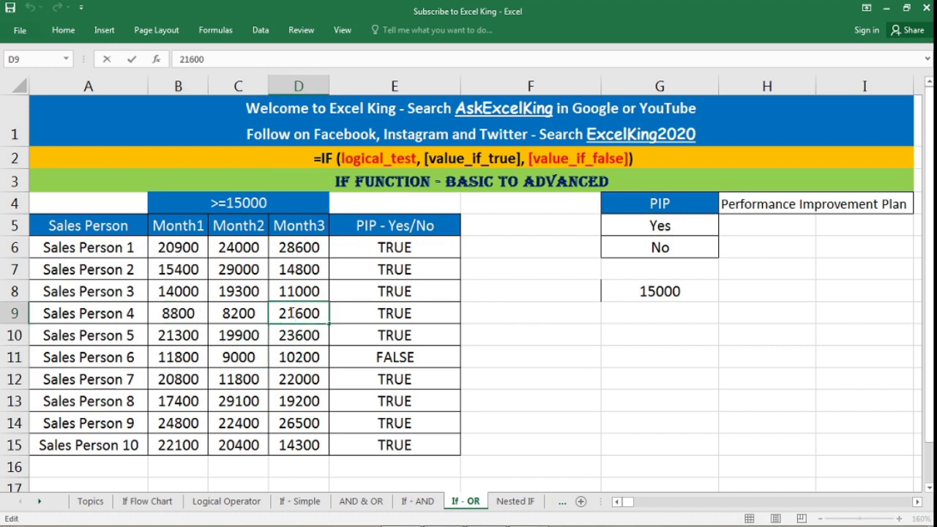
pyautogui.press('BackSpace')
pyautogui.press('BackSpace')
pyautogui.write('7')
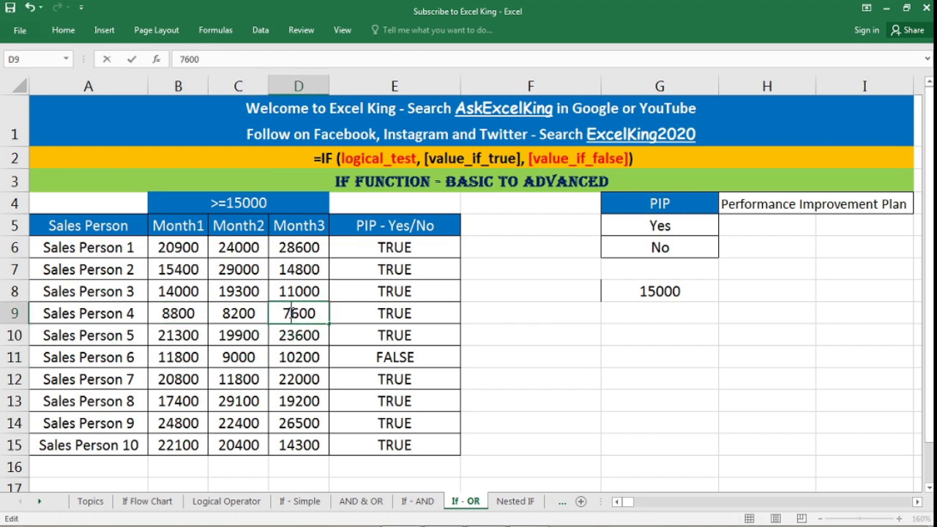
pyautogui.press('Return')
pyautogui.click(387, 316)
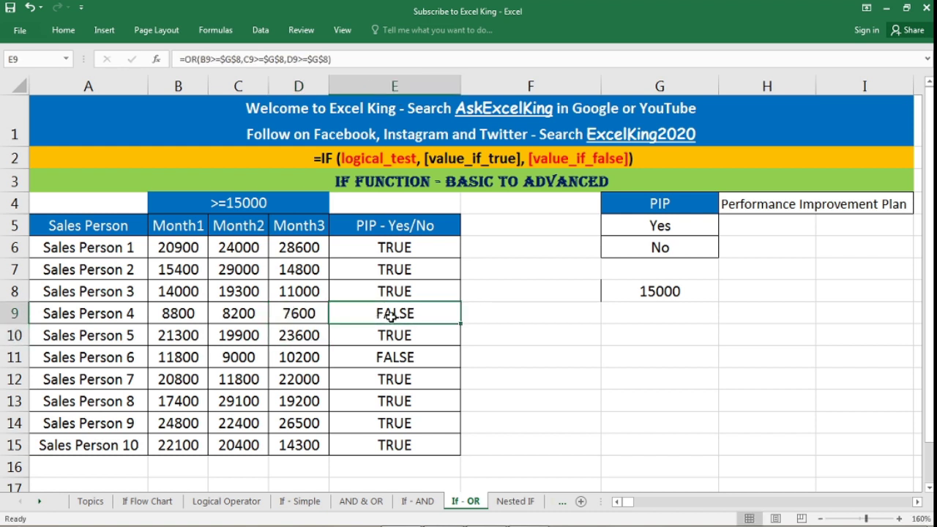
# - Compare the monthly sales and OR results of Sales Persons 4 and 6 with the >=15000 criterion
pyautogui.click(408, 355)
pyautogui.click(413, 313)
pyautogui.moveTo(193, 313); pyautogui.dragTo(306, 314)
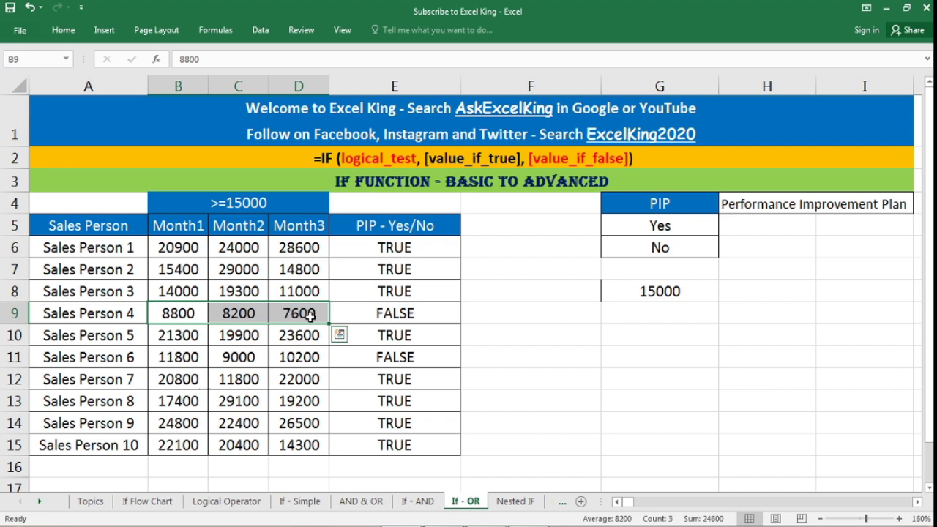
pyautogui.moveTo(304, 359); pyautogui.dragTo(197, 366)
pyautogui.click(239, 206)
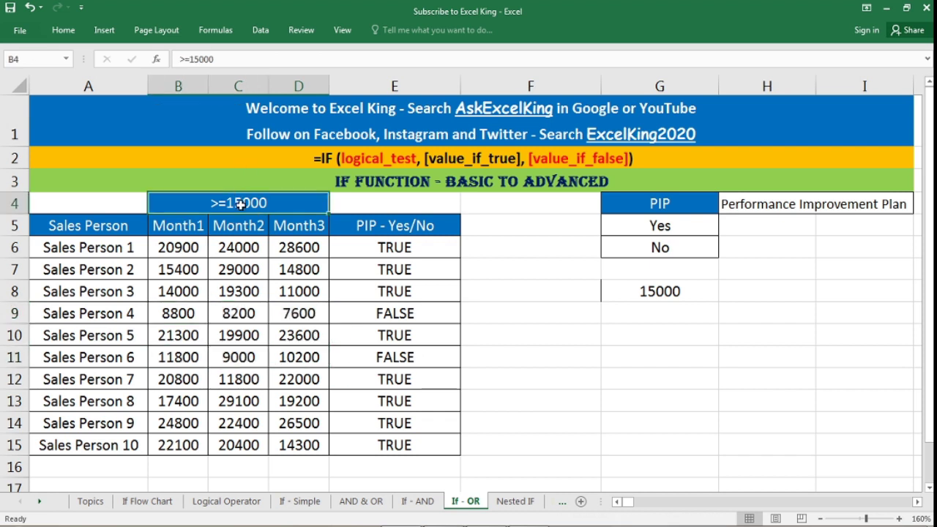
# - Set the threshold in G8 to 5000 and review the OR results in E6:E15
pyautogui.click(674, 293)
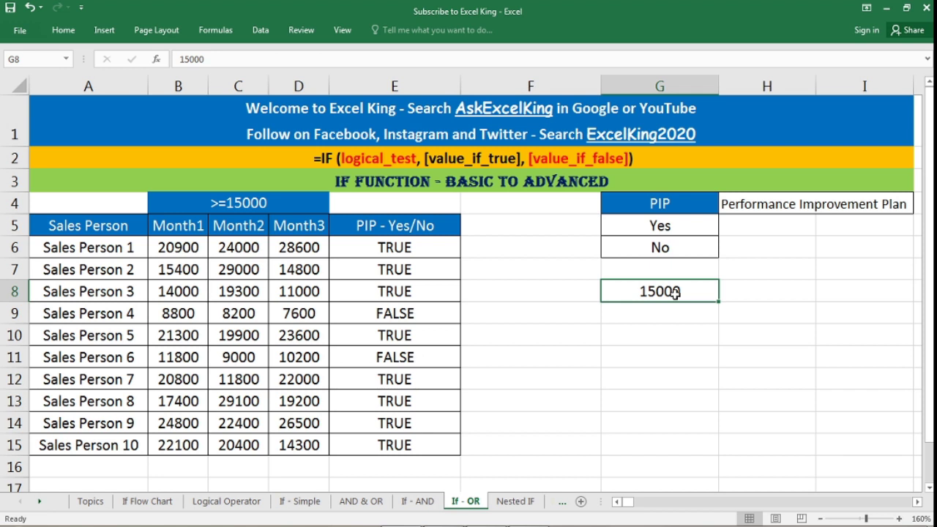
pyautogui.doubleClick(674, 293)
pyautogui.press('BackSpace')
pyautogui.press('BackSpace')
pyautogui.press('BackSpace')
pyautogui.press('BackSpace')
pyautogui.press('BackSpace')
pyautogui.write('5000')
pyautogui.press('Return')
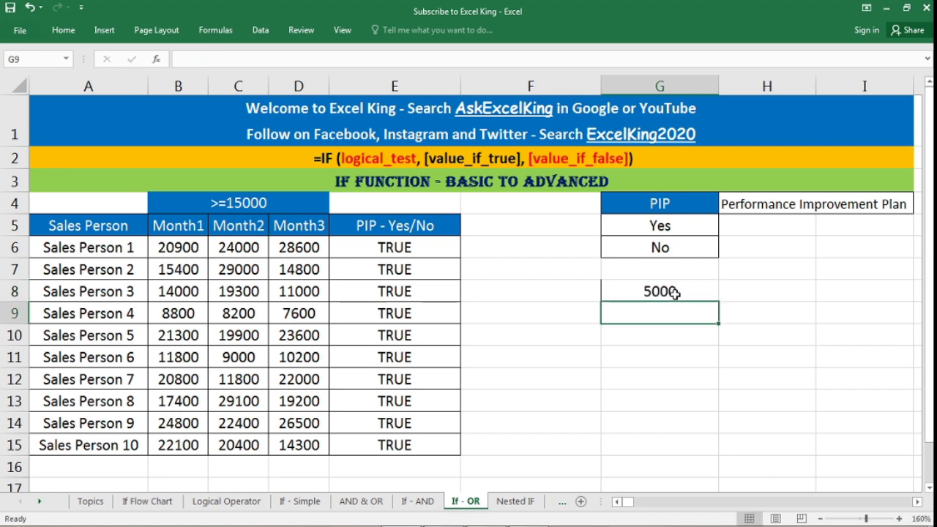
pyautogui.moveTo(436, 249); pyautogui.dragTo(424, 445)
# - Set the threshold in G8 to 20000
pyautogui.click(679, 292)
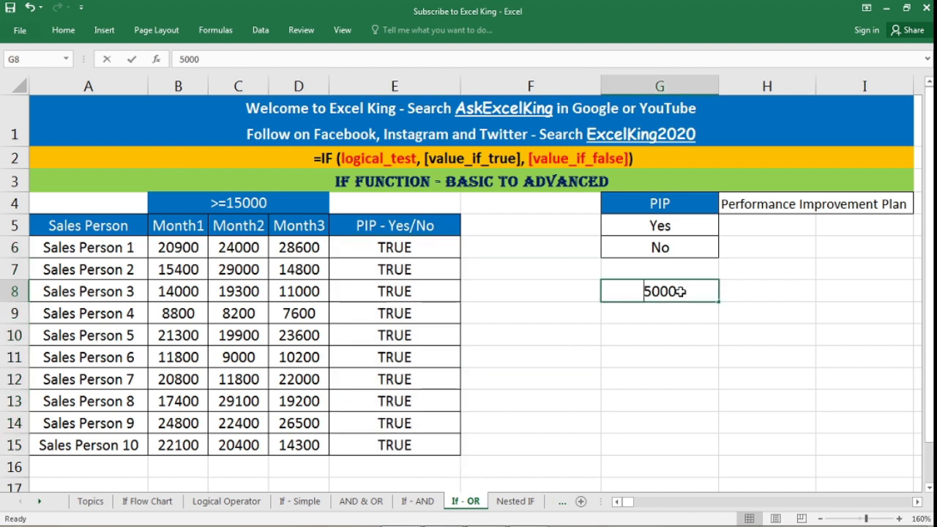
pyautogui.press('Delete')
pyautogui.write('20')
pyautogui.press('Return')
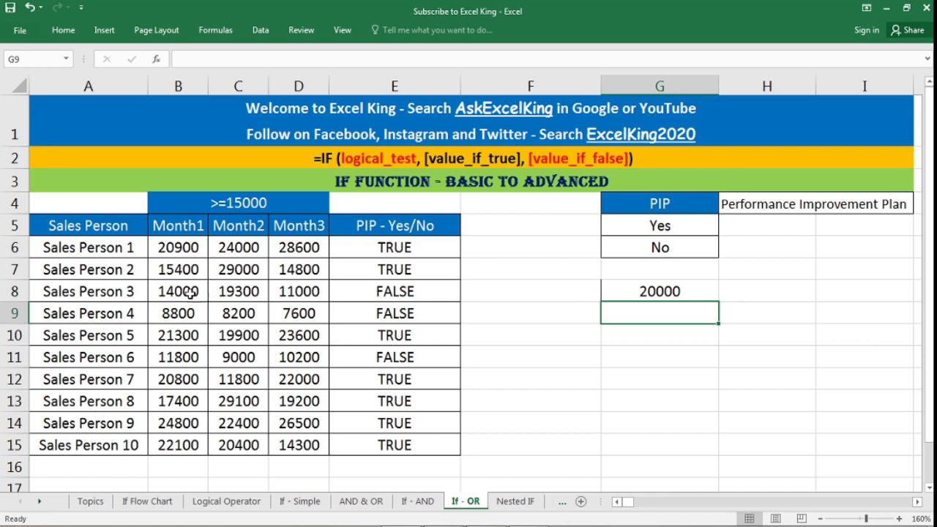
# - Compare the monthly sales of Sales Persons 3, 4 and 6 with the G8 threshold and their OR results
pyautogui.moveTo(191, 293); pyautogui.dragTo(292, 291)
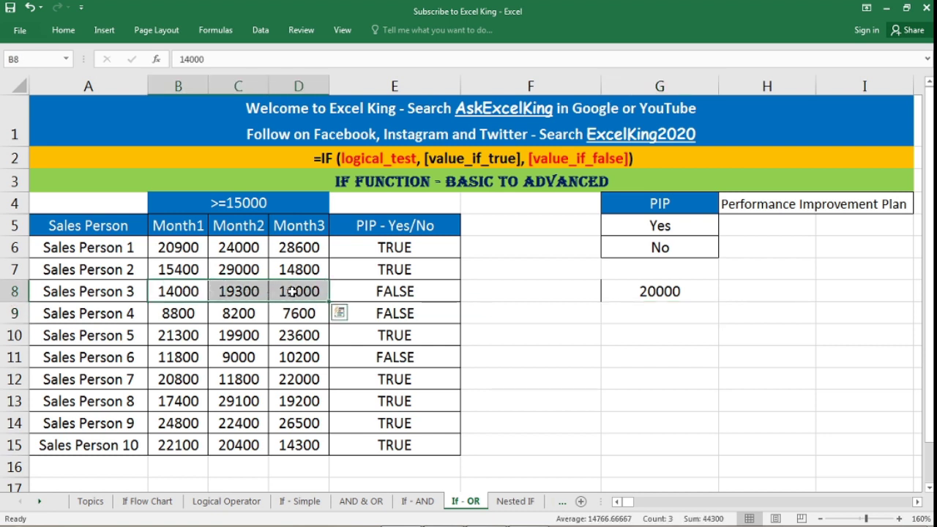
pyautogui.click(408, 321)
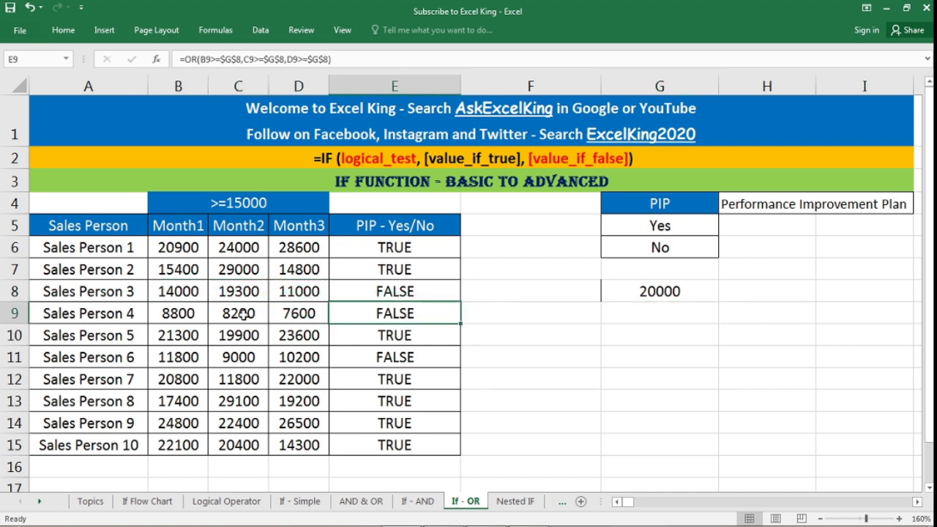
pyautogui.moveTo(308, 361); pyautogui.dragTo(218, 363)
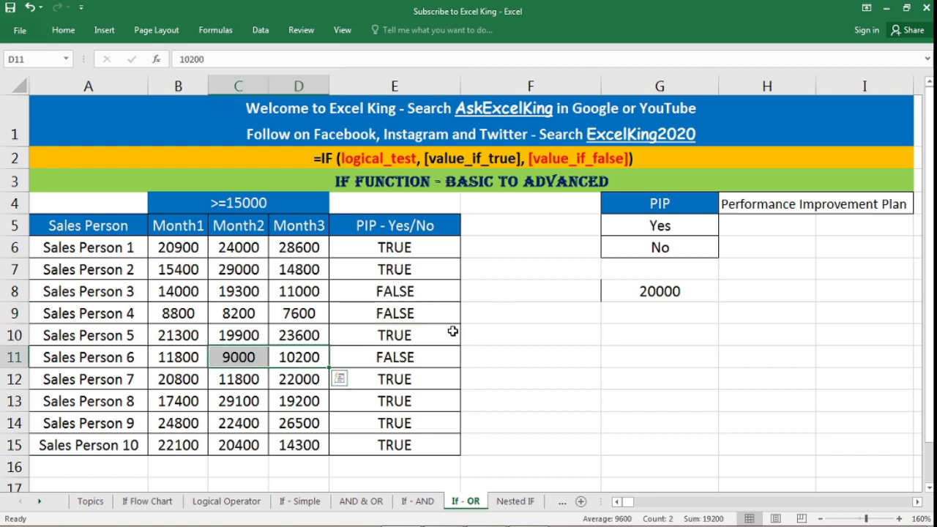
pyautogui.click(653, 308)
pyautogui.click(663, 293)
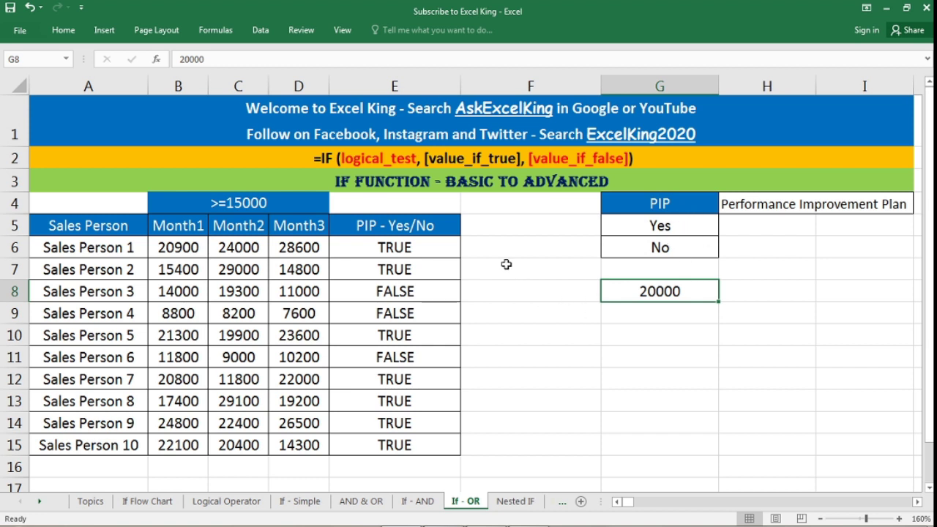
# - Wrap the OR formula in E6 in an IF function, using the OR test as its logical_test
pyautogui.click(394, 249)
pyautogui.doubleClick(393, 249)
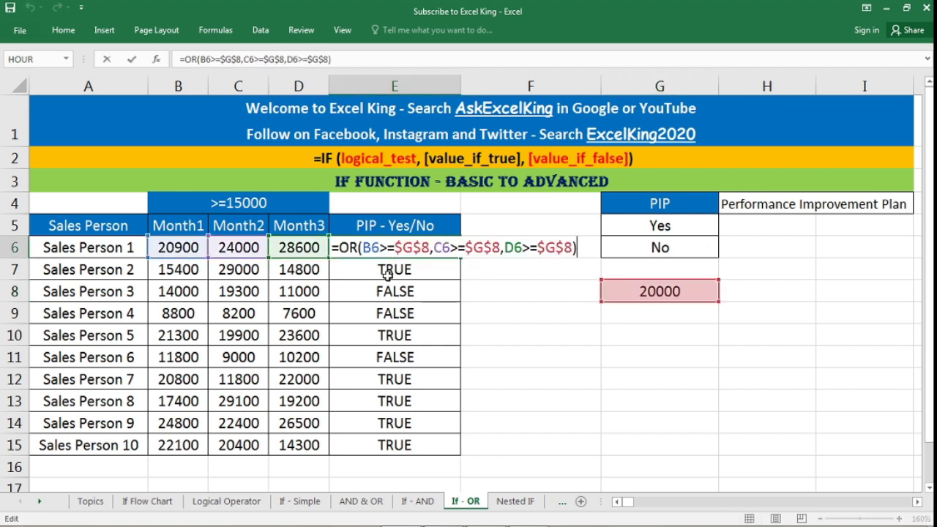
pyautogui.click(341, 248)
pyautogui.write('IF(')
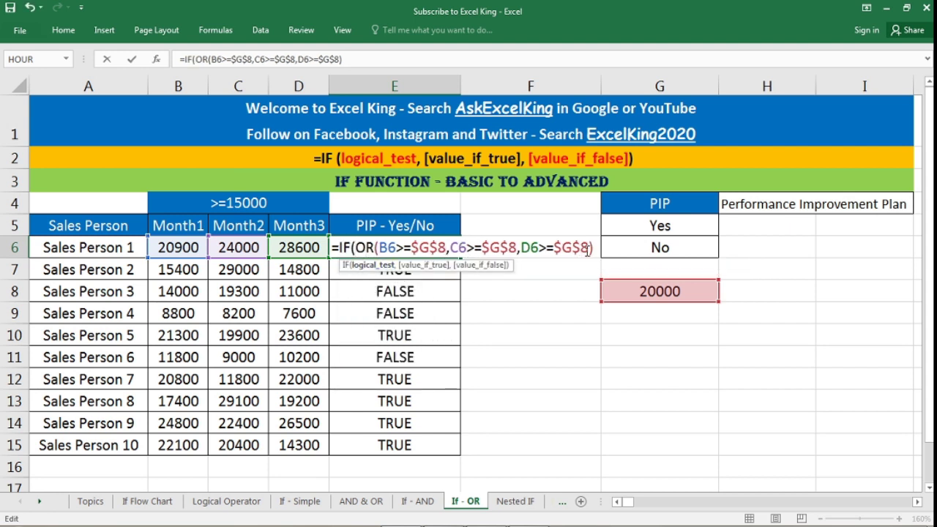
pyautogui.write(',')
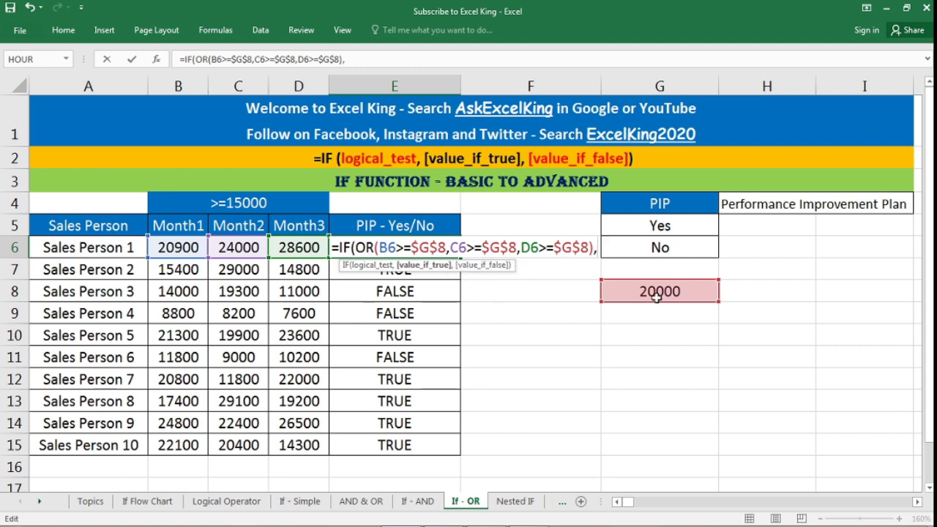
# - Use the absolute reference $G$6 (No) as the value_if_true argument of the IF formula in E6
pyautogui.click(669, 227)
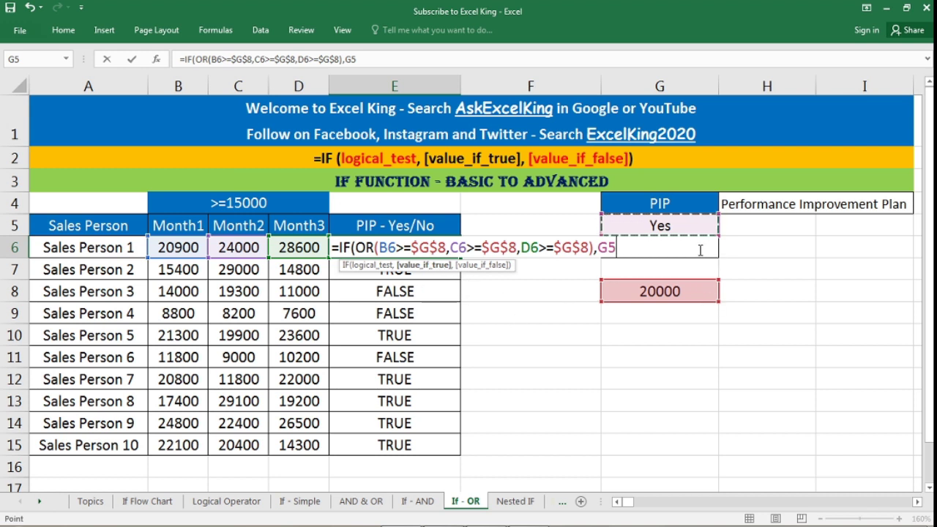
pyautogui.click(754, 249)
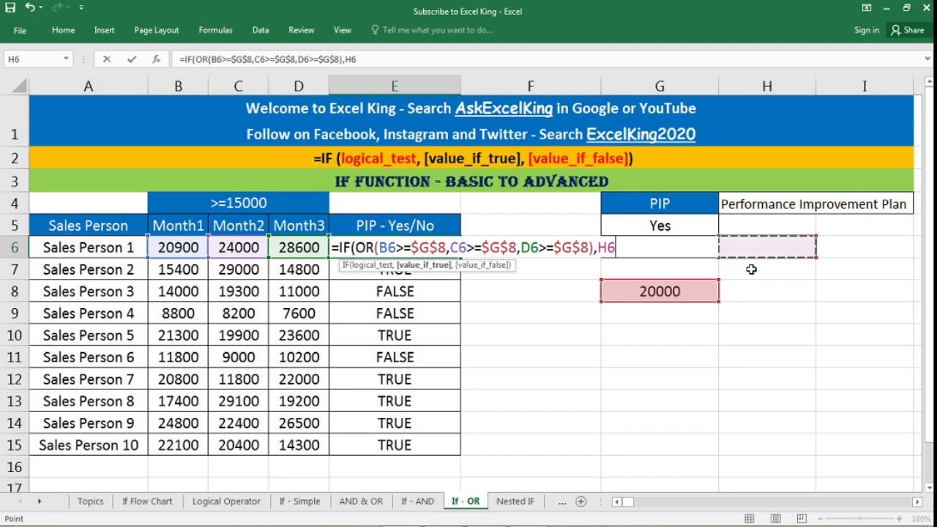
pyautogui.press('Left')
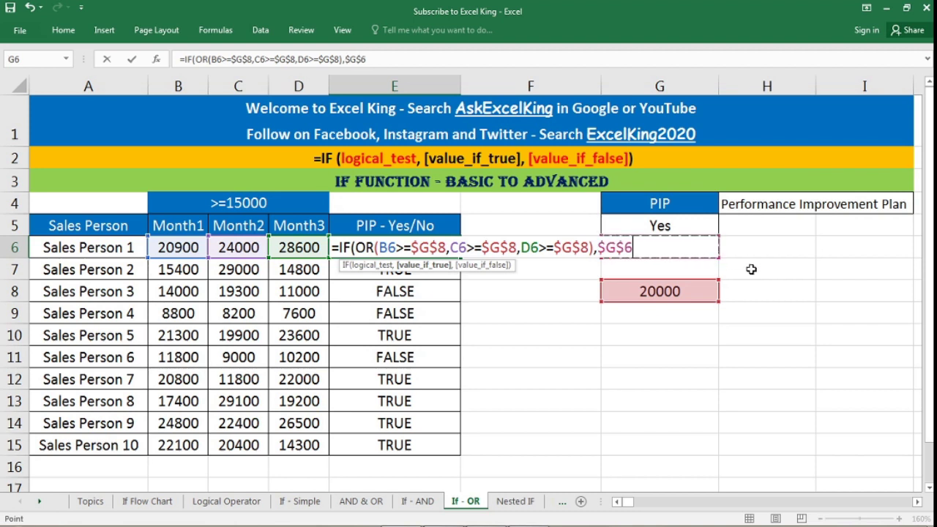
pyautogui.write(',')
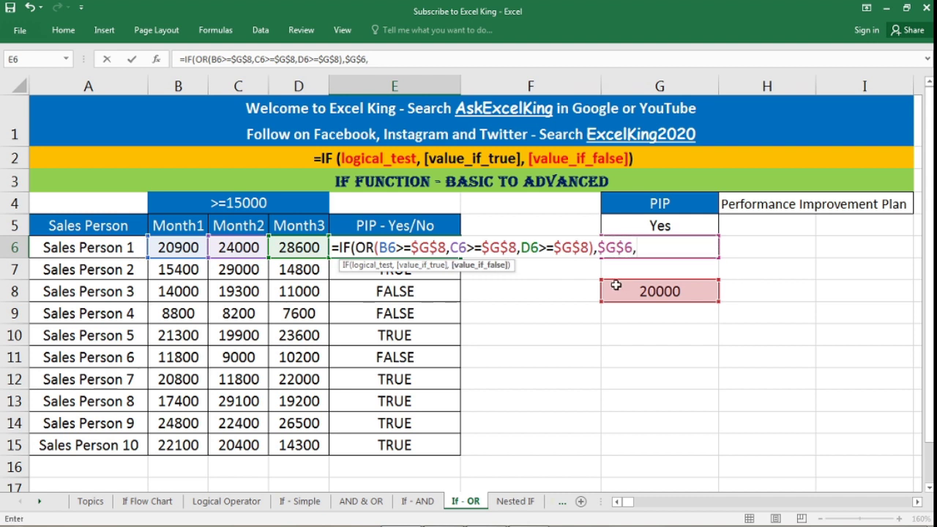
# - Complete the E6 formula with $G$5 (Yes) as value_if_false and fill it down through E15
pyautogui.click(659, 226)
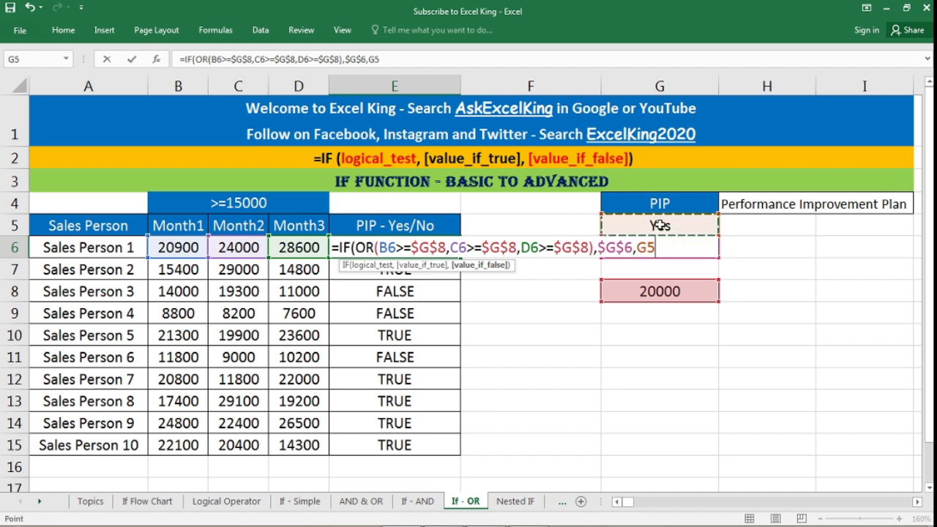
pyautogui.press('F4')
pyautogui.write(')')
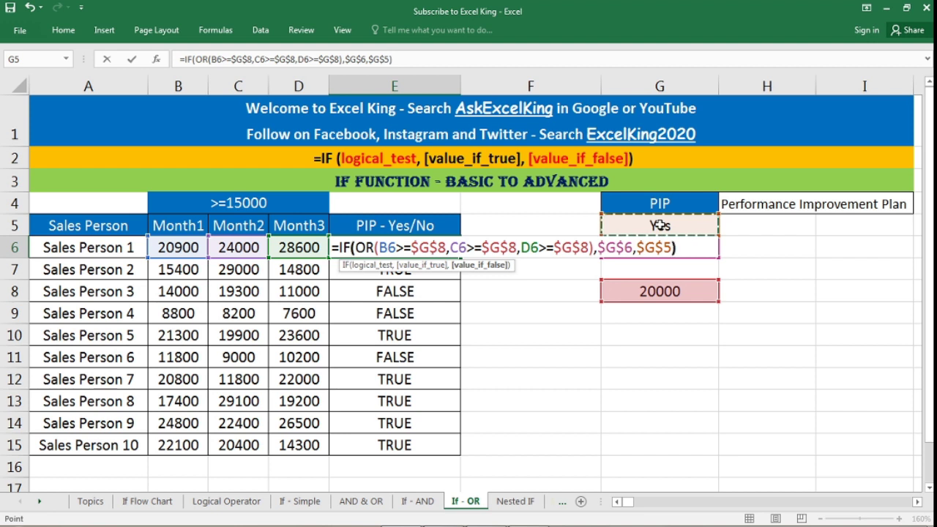
pyautogui.press('Return')
pyautogui.click(432, 252)
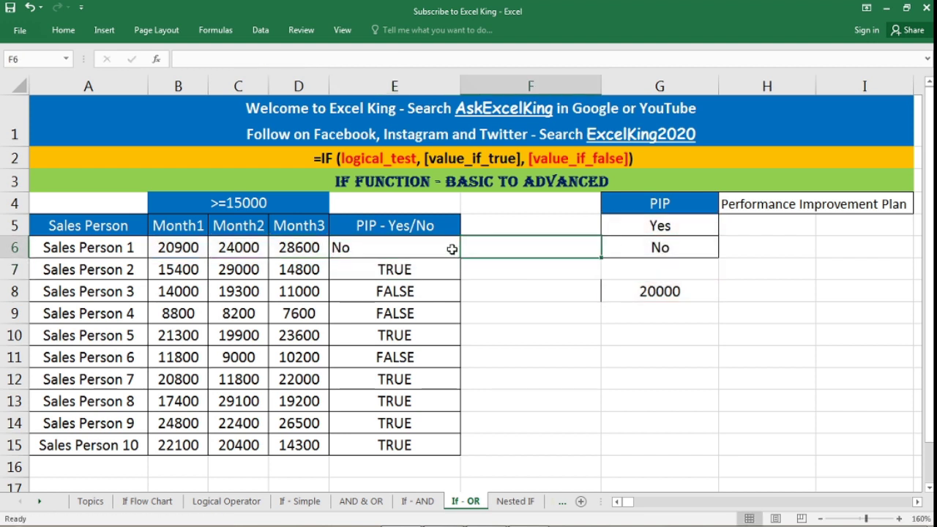
pyautogui.doubleClick(461, 257)
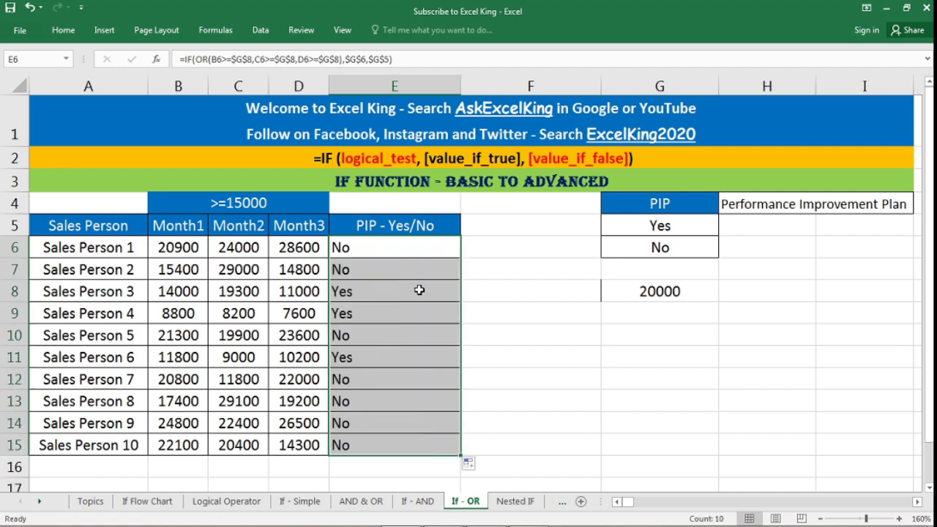
# - Review the PIP results in E6:E9 against the monthly sales and the threshold in G8
pyautogui.click(359, 250)
pyautogui.moveTo(360, 251); pyautogui.dragTo(360, 268)
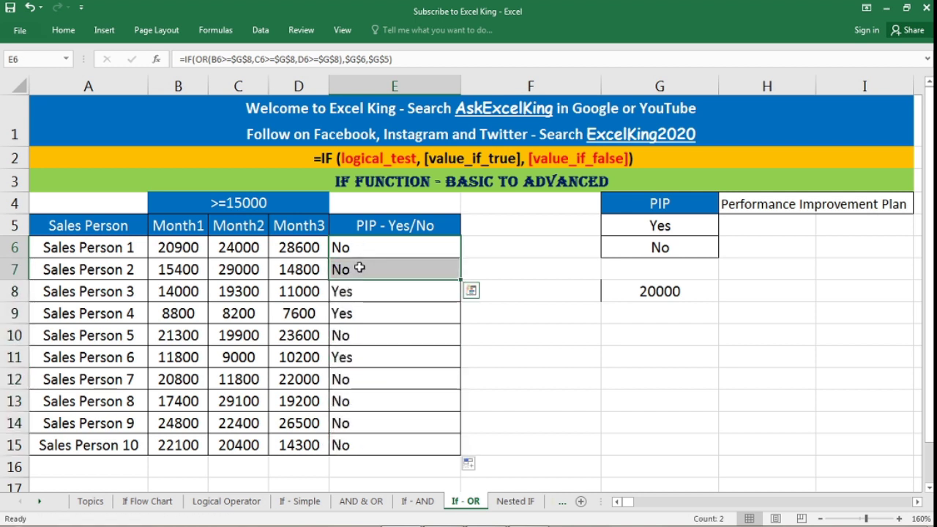
pyautogui.click(677, 293)
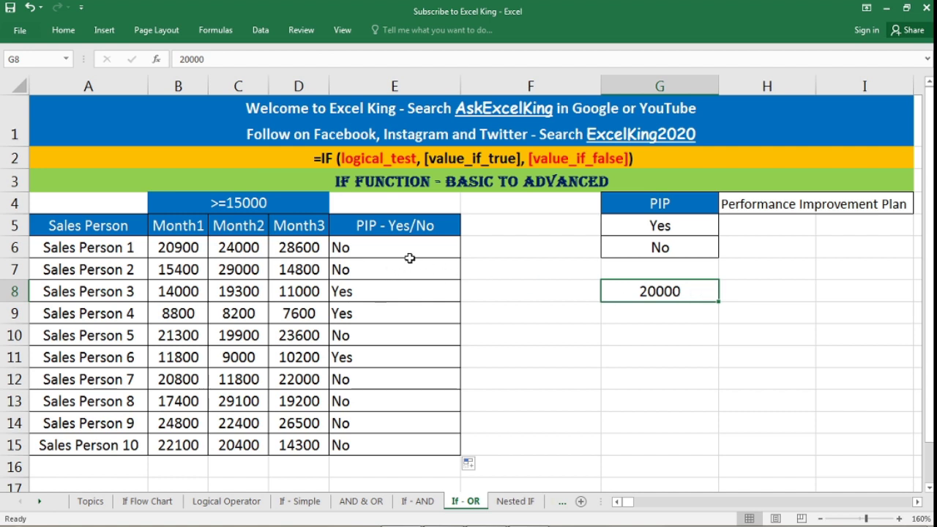
pyautogui.moveTo(409, 258); pyautogui.dragTo(410, 269)
pyautogui.click(655, 292)
pyautogui.moveTo(357, 295); pyautogui.dragTo(360, 313)
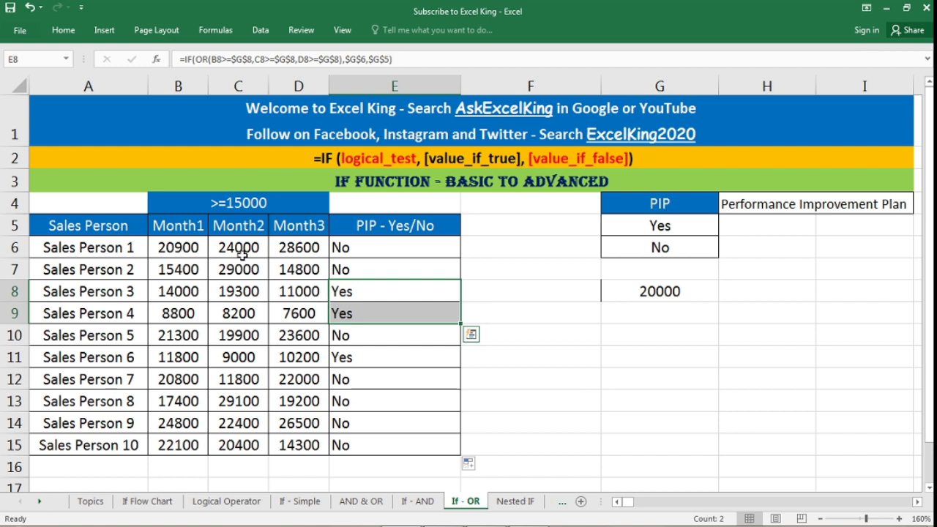
pyautogui.click(661, 291)
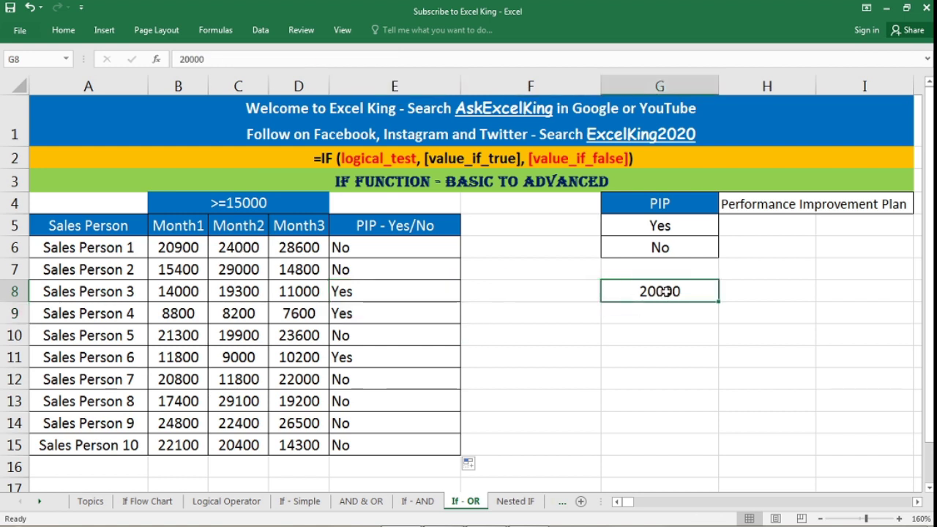
# - Check Sales Person 3's monthly sales in B8:D8 and set the threshold in G8 to 15000
pyautogui.click(299, 294)
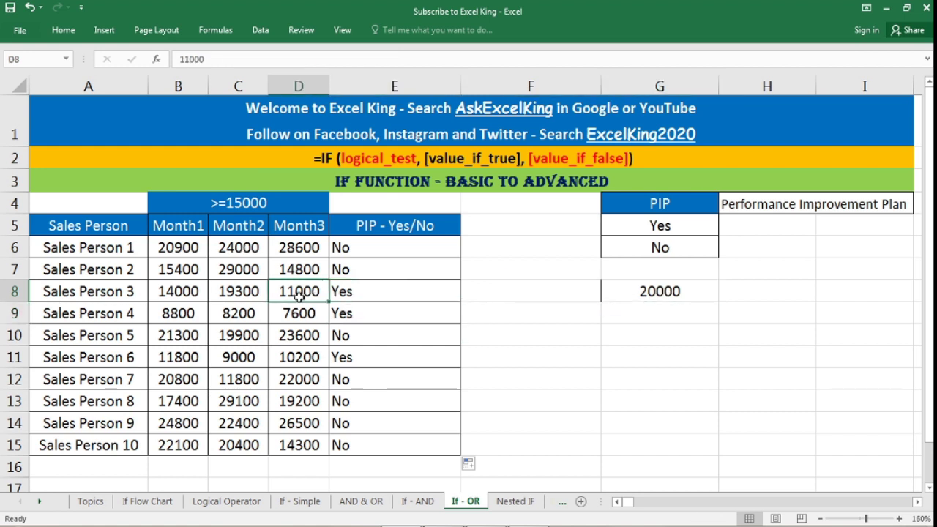
pyautogui.moveTo(192, 292); pyautogui.dragTo(286, 298)
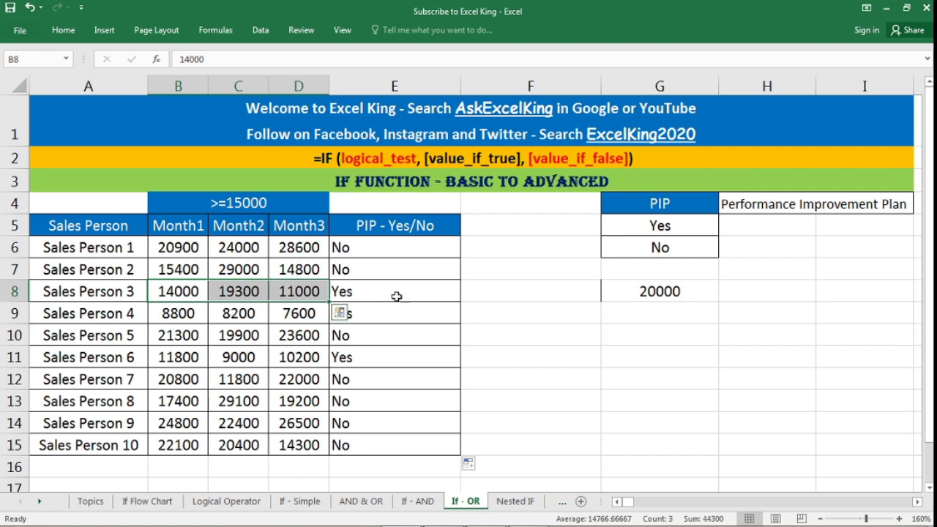
pyautogui.click(396, 296)
pyautogui.click(666, 291)
pyautogui.write('15')
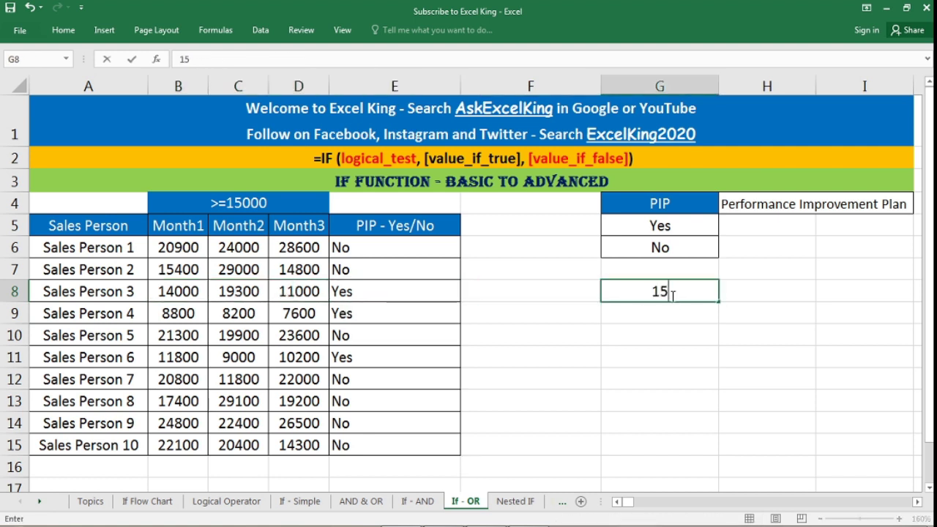
pyautogui.write('000')
pyautogui.press('Return')
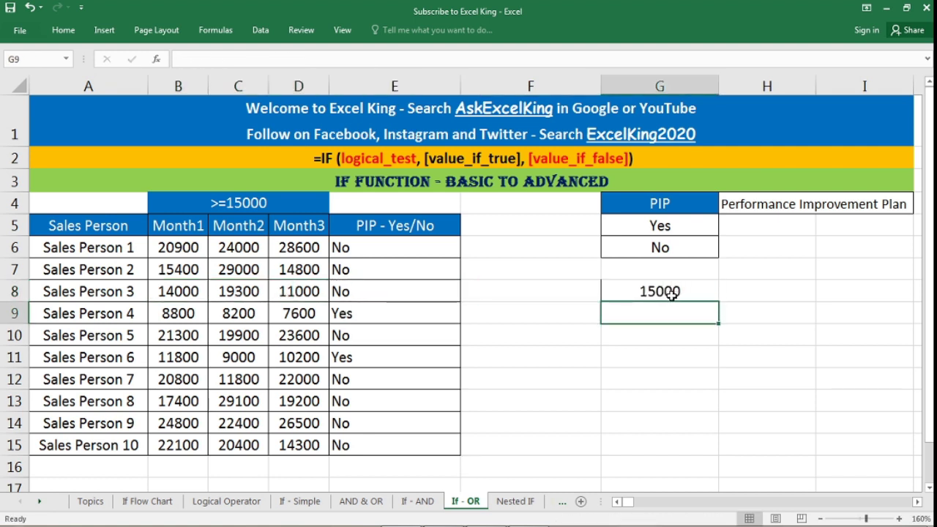
# - Examine Sales Person 3's PIP result in E8 against the row's monthly sales and G8, and check the results in E6, E15 and E9
pyautogui.click(398, 285)
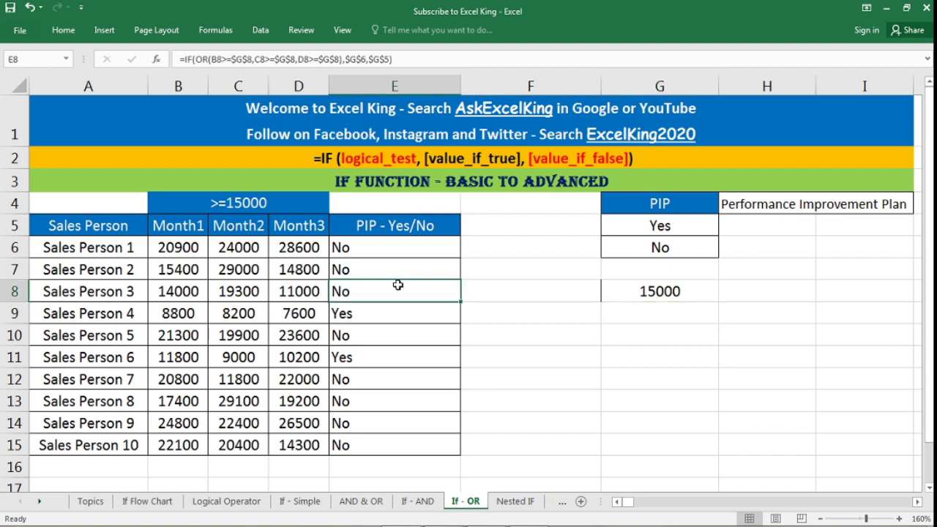
pyautogui.click(666, 291)
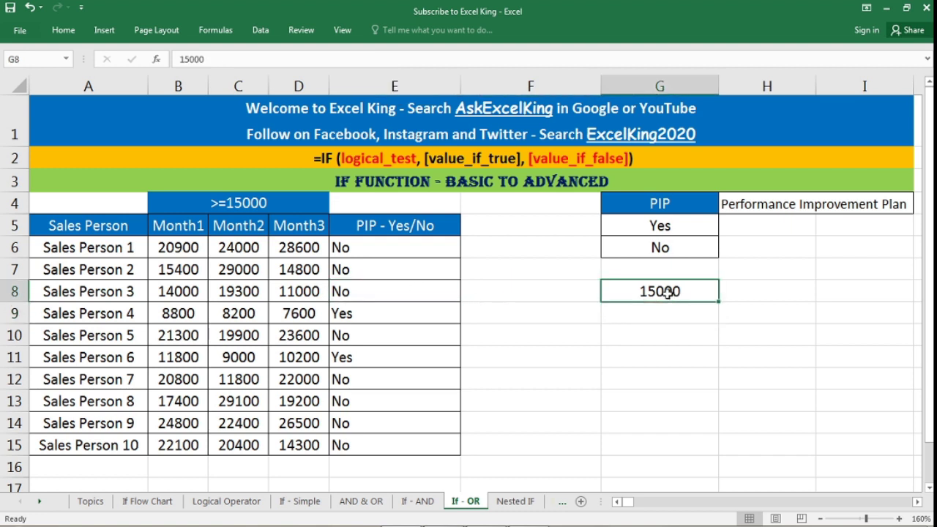
pyautogui.click(374, 296)
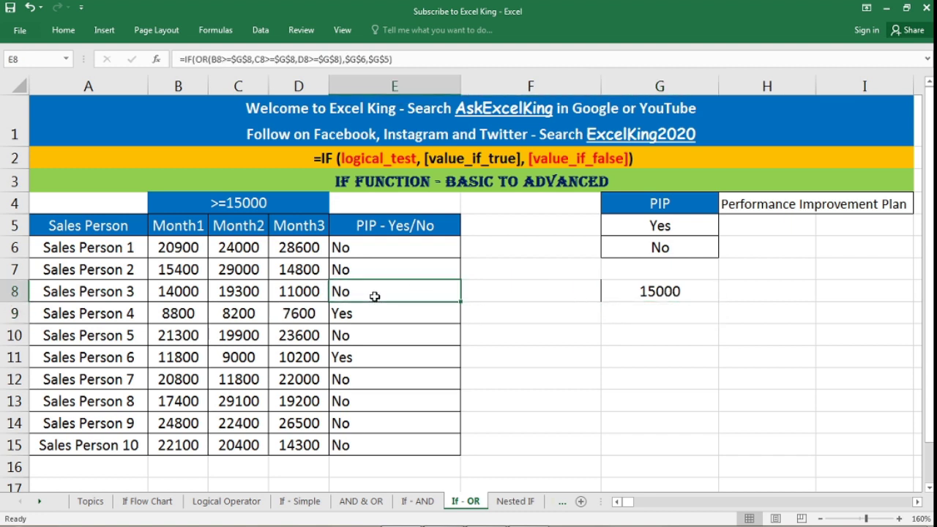
pyautogui.click(257, 293)
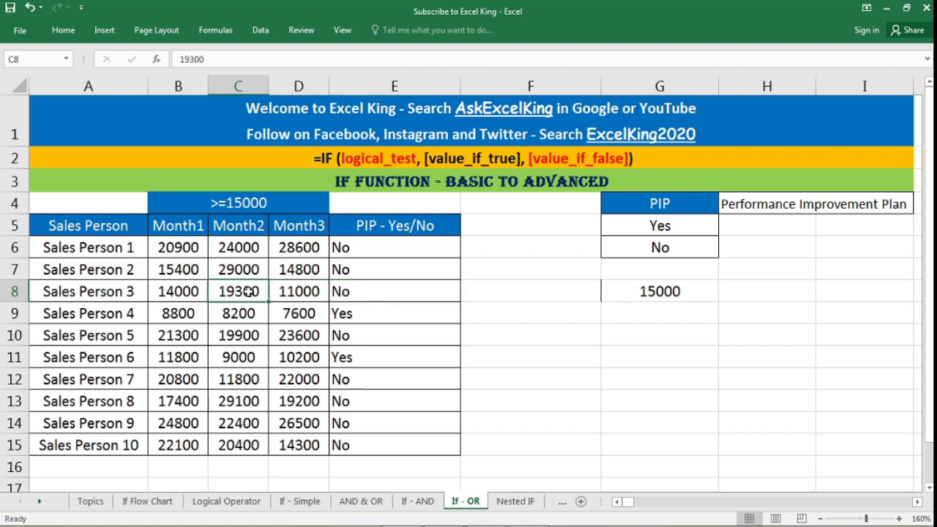
pyautogui.click(194, 291)
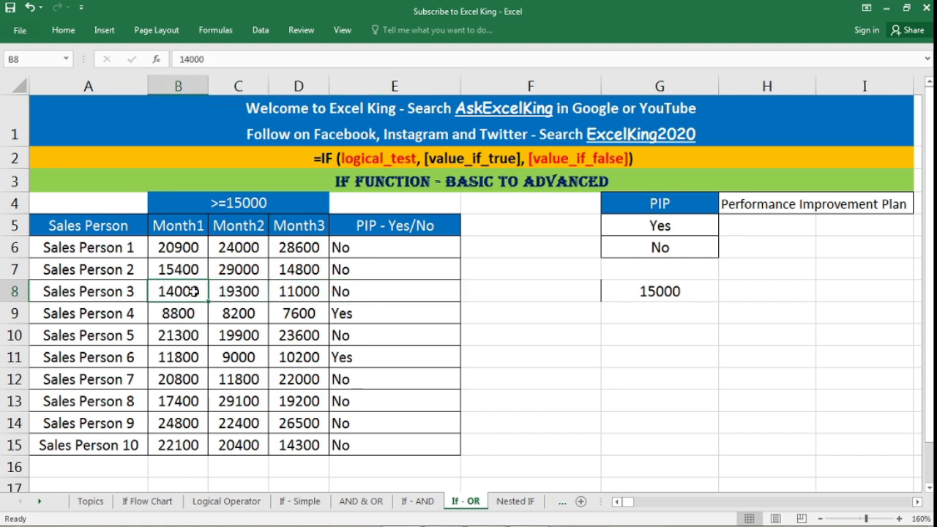
pyautogui.click(314, 291)
pyautogui.click(251, 296)
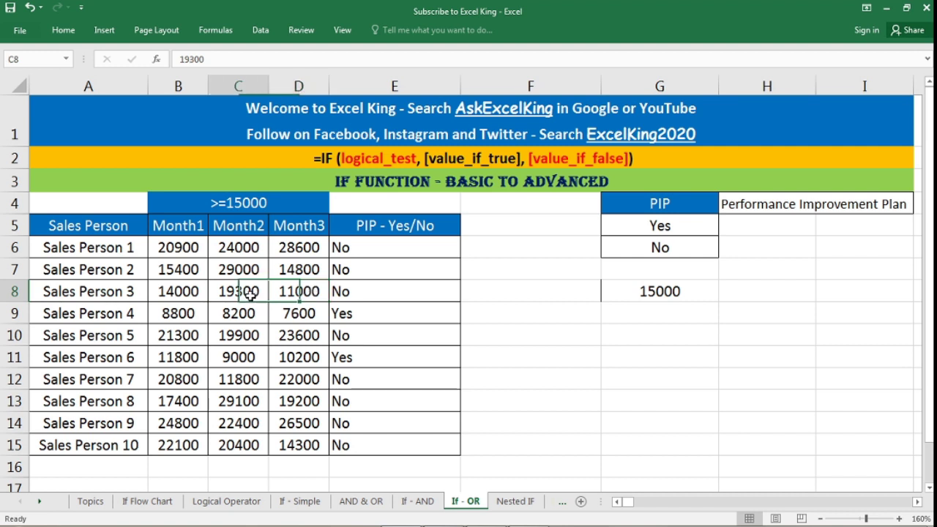
pyautogui.click(394, 293)
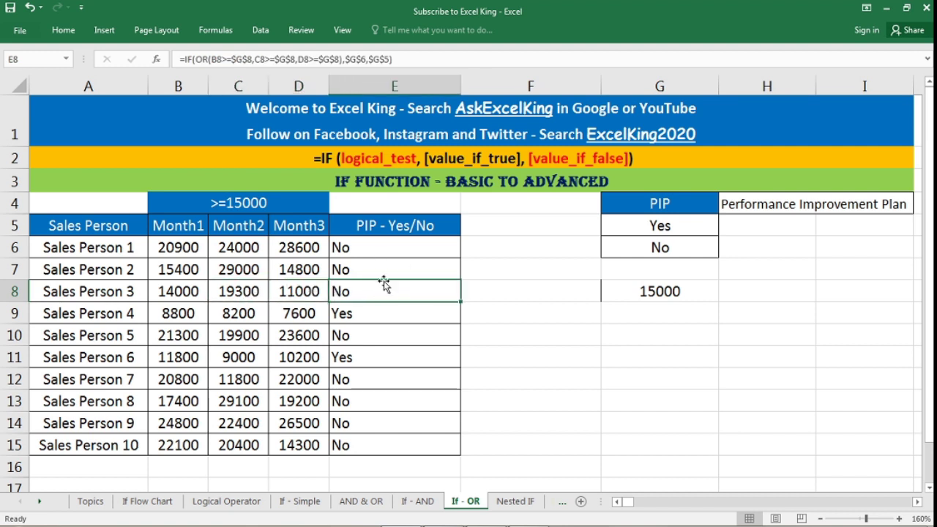
pyautogui.click(375, 251)
pyautogui.click(402, 437)
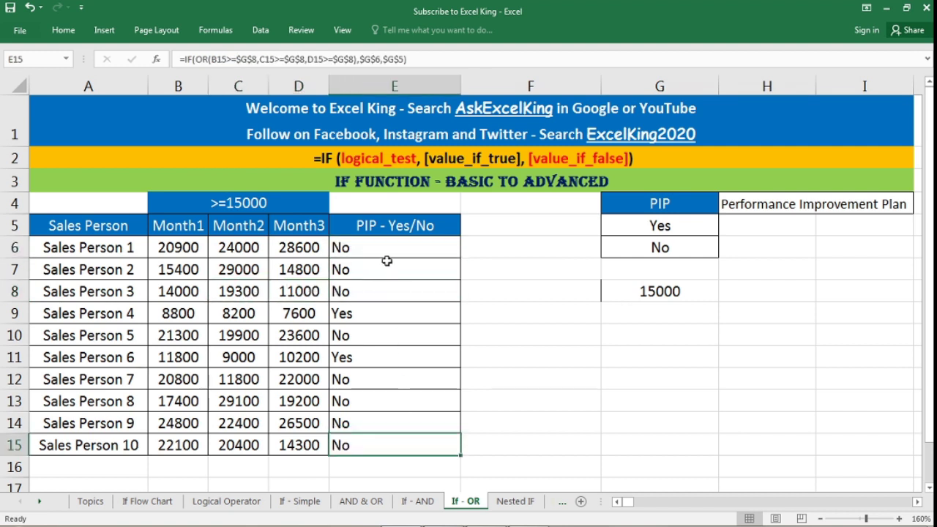
pyautogui.click(394, 317)
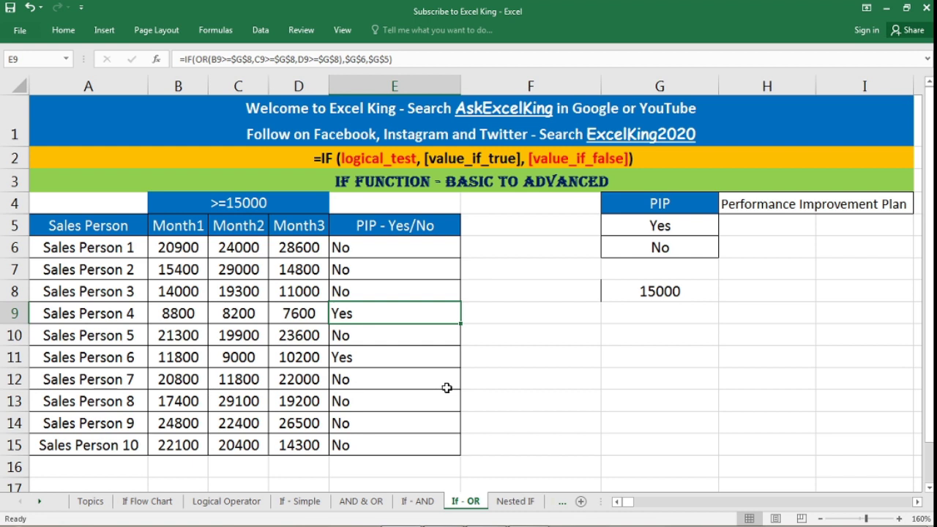
# - Go to the Topics sheet and select the IF with OR Function topic in B10
pyautogui.click(104, 502)
pyautogui.click(128, 476)
pyautogui.click(259, 439)
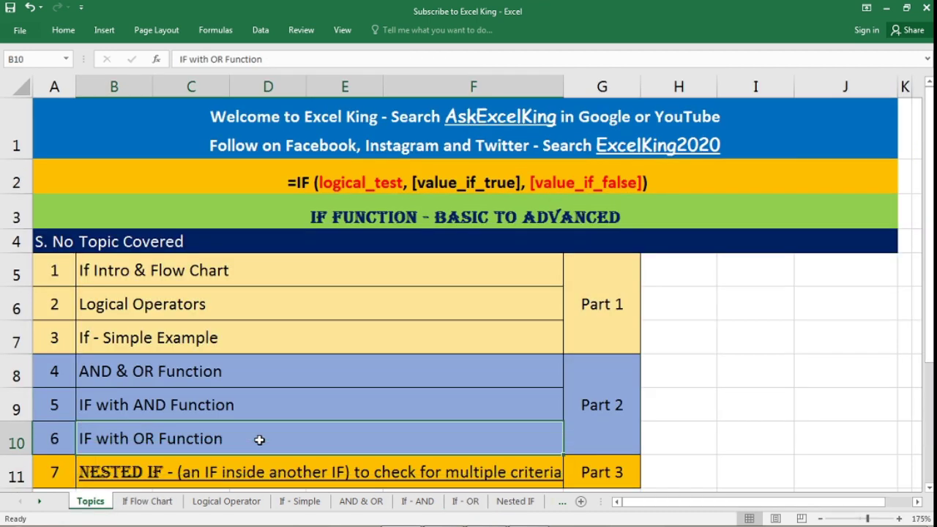